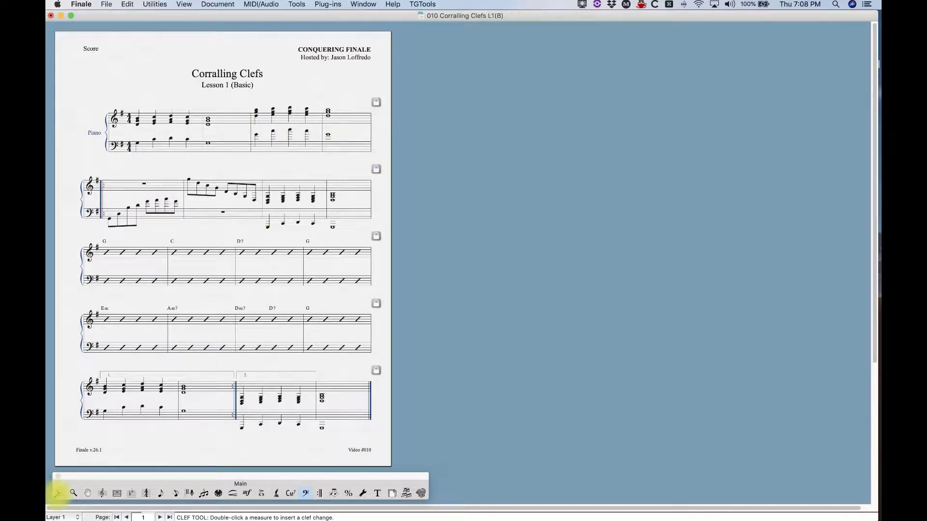
# - Change bass-staff measures 3–4 of the first system to treble clef with the Clef tool
pyautogui.click(58, 493)
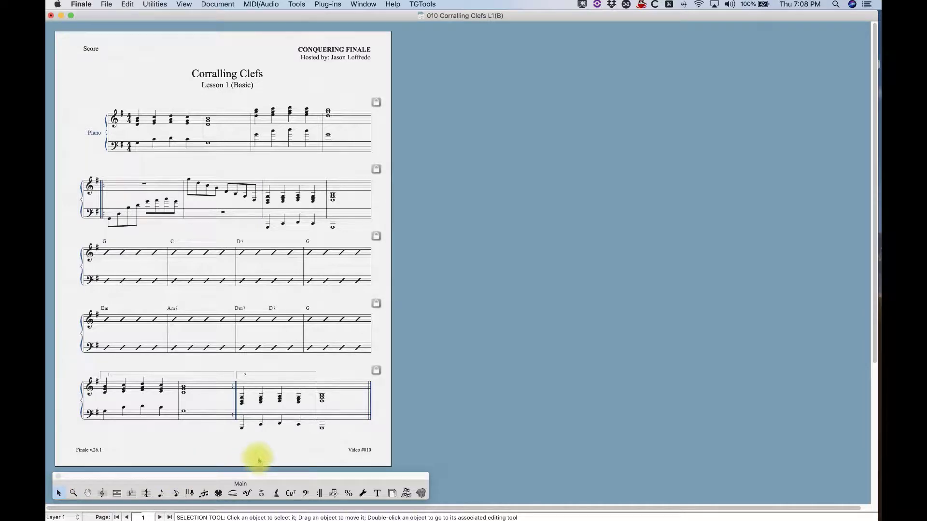
pyautogui.click(305, 494)
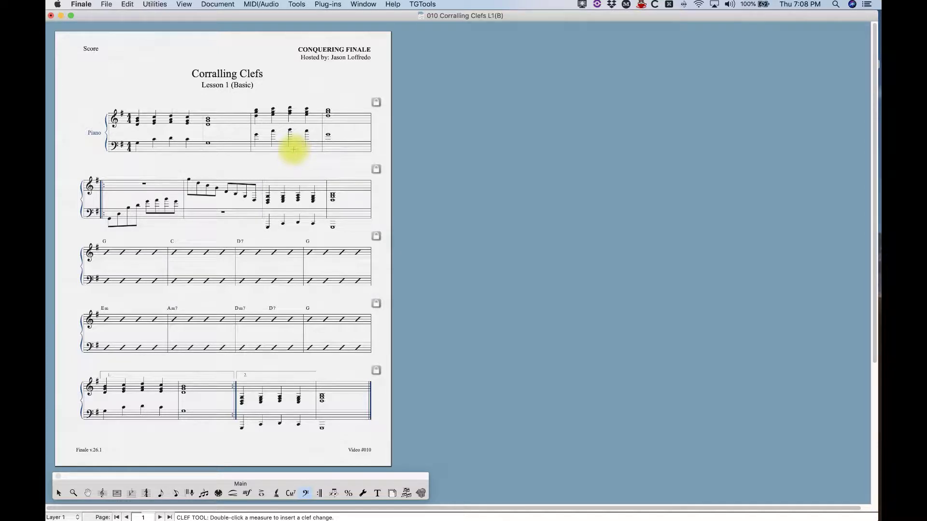
pyautogui.moveTo(294, 150); pyautogui.dragTo(358, 150)
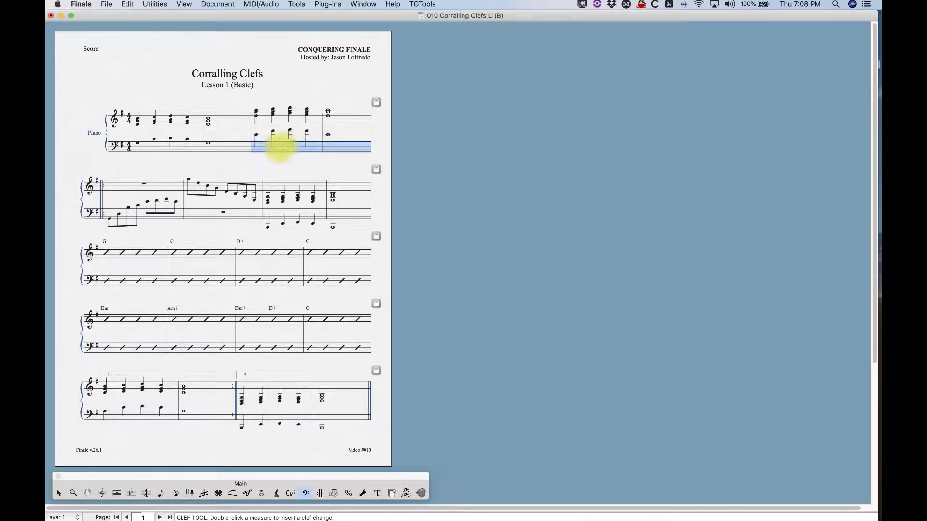
pyautogui.doubleClick(282, 149)
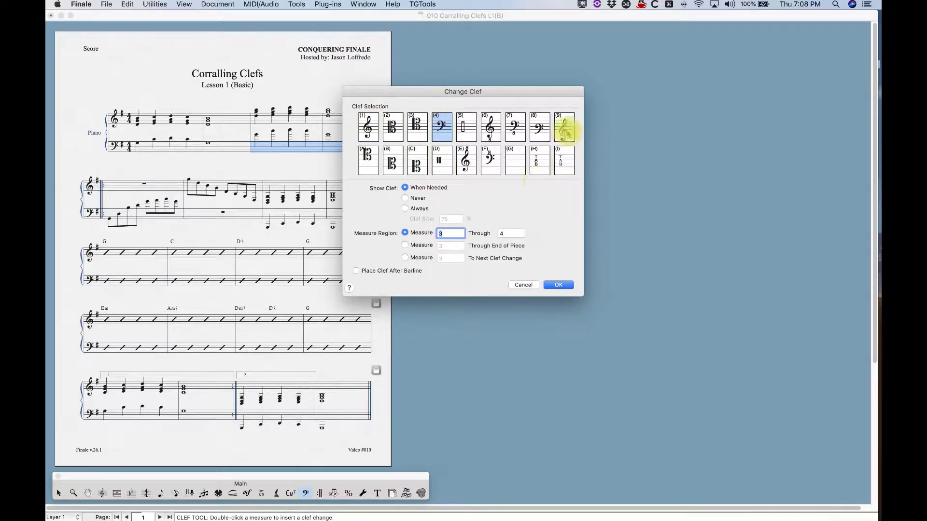
pyautogui.click(368, 127)
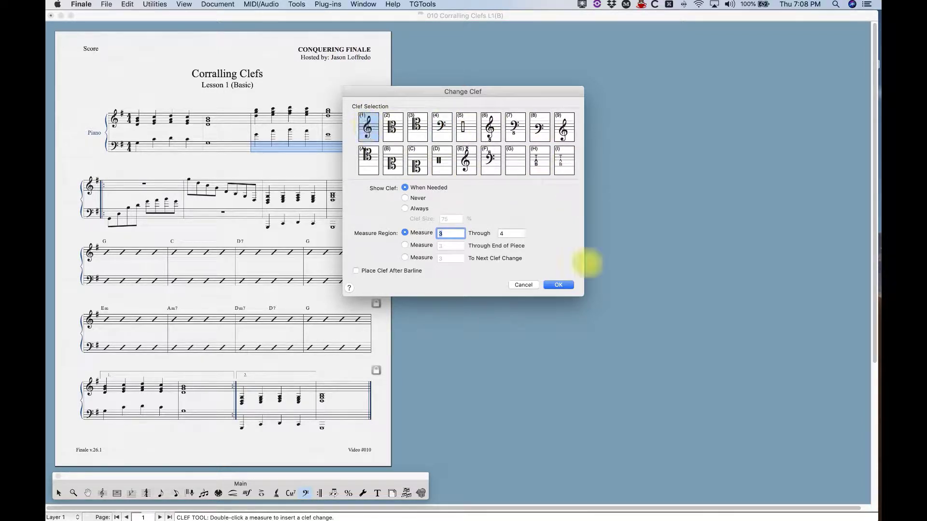
pyautogui.click(559, 285)
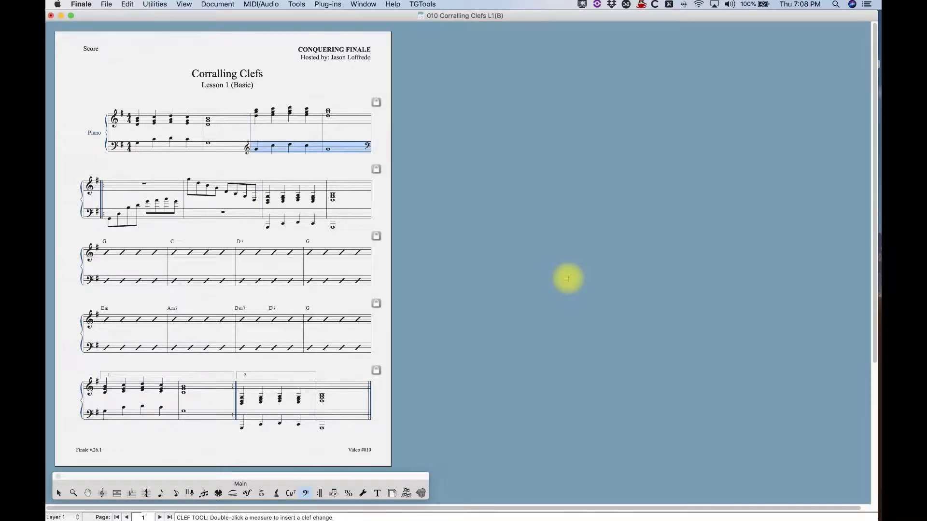
# - Undo the treble clef change, then reapply treble clef to bass measures 3–4 via the context menu
pyautogui.press('super+z')
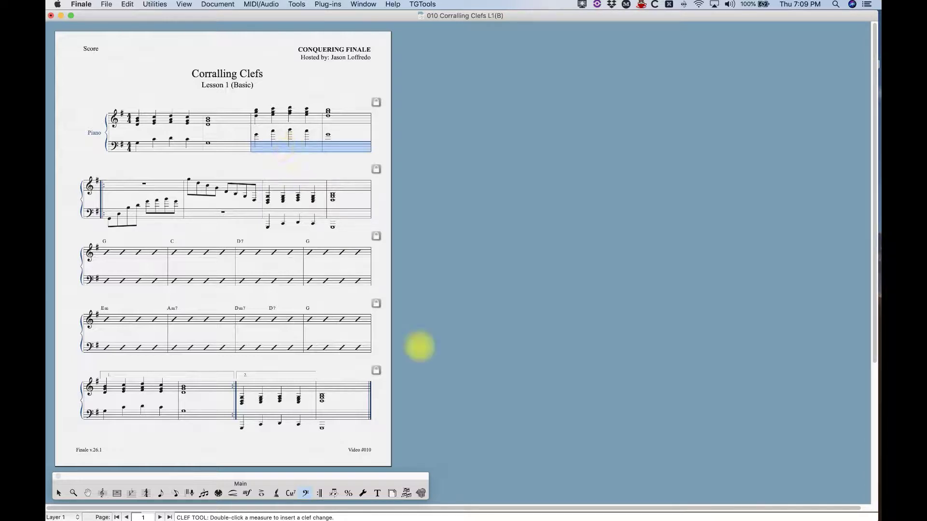
pyautogui.rightClick(279, 146)
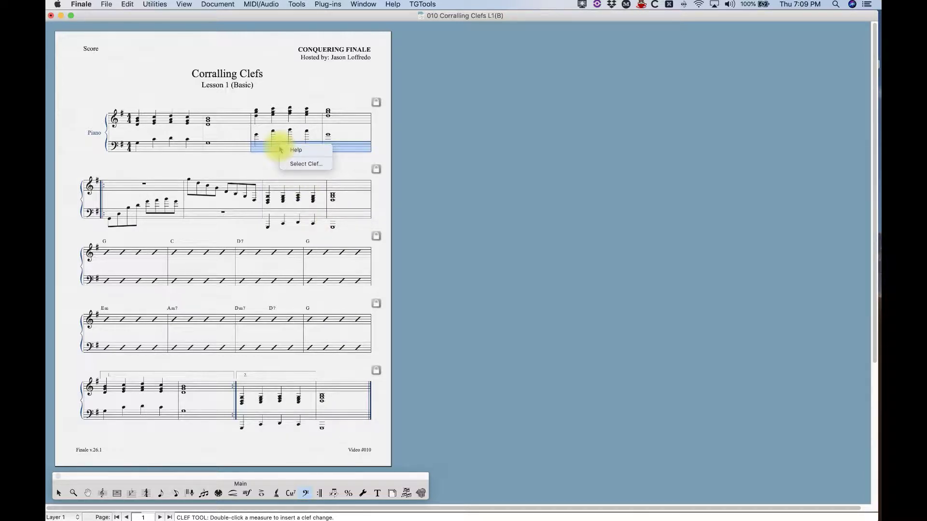
pyautogui.click(305, 164)
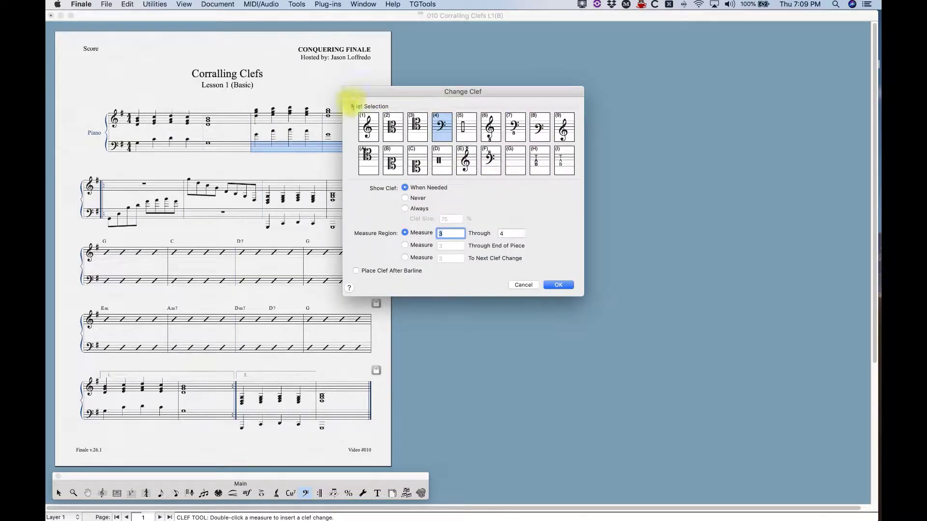
pyautogui.click(368, 127)
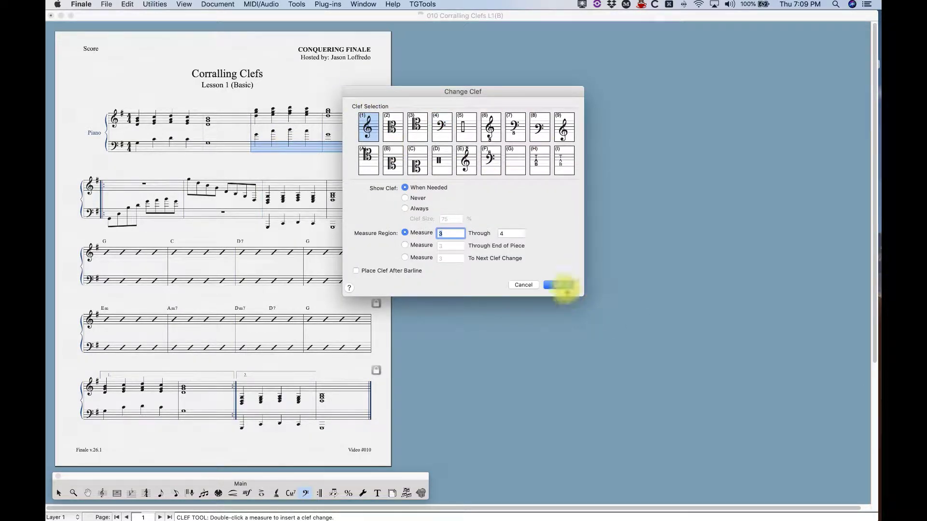
pyautogui.click(558, 284)
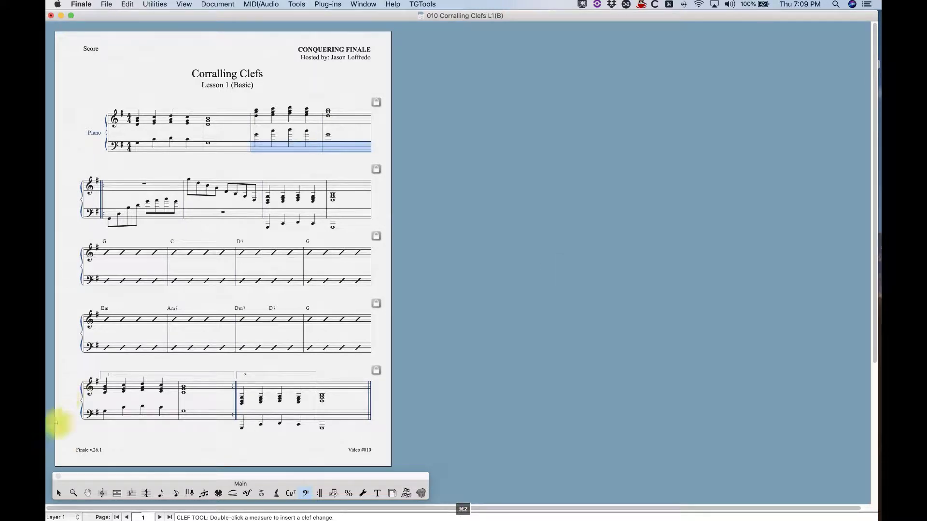
pyautogui.click(58, 493)
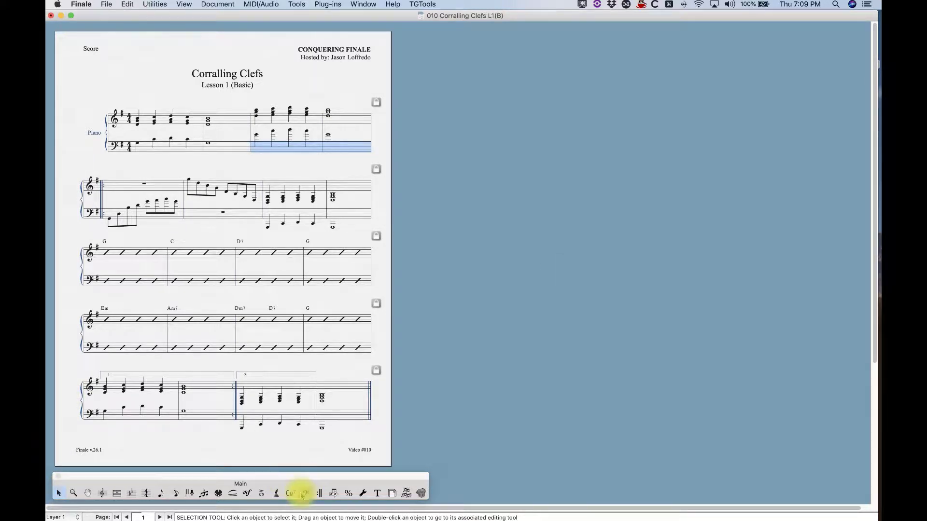
# - Reselect bass measures 3–4 and change them to alto clef from the right-click Clef option
pyautogui.click(325, 169)
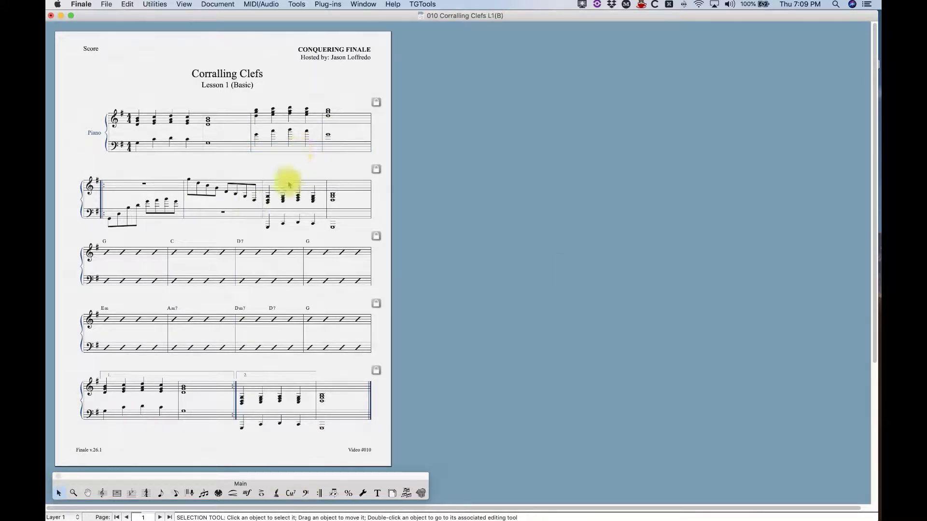
pyautogui.moveTo(297, 151); pyautogui.dragTo(337, 140)
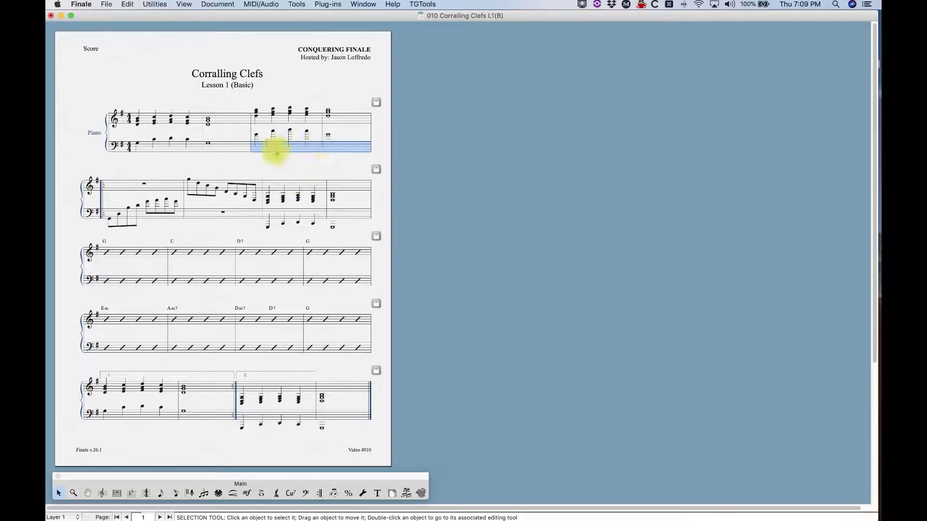
pyautogui.rightClick(299, 148)
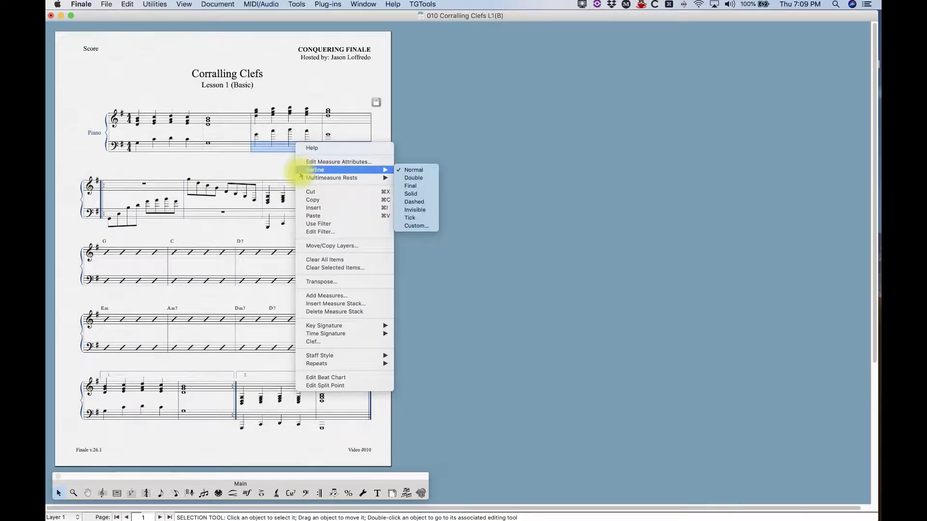
pyautogui.click(317, 343)
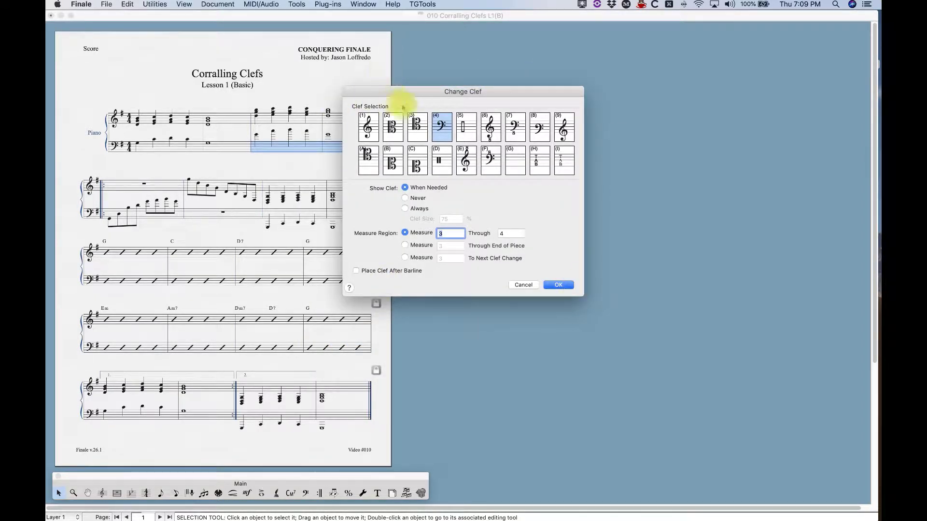
pyautogui.click(415, 122)
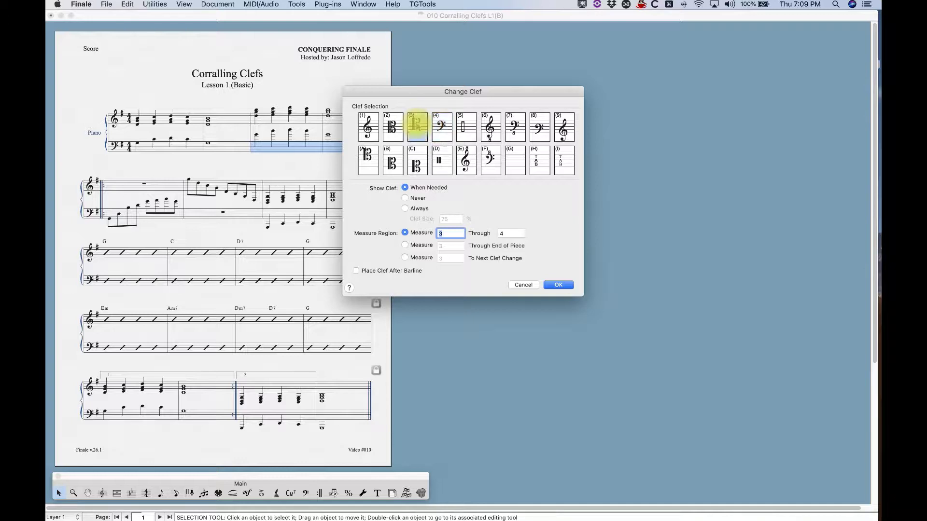
pyautogui.click(559, 285)
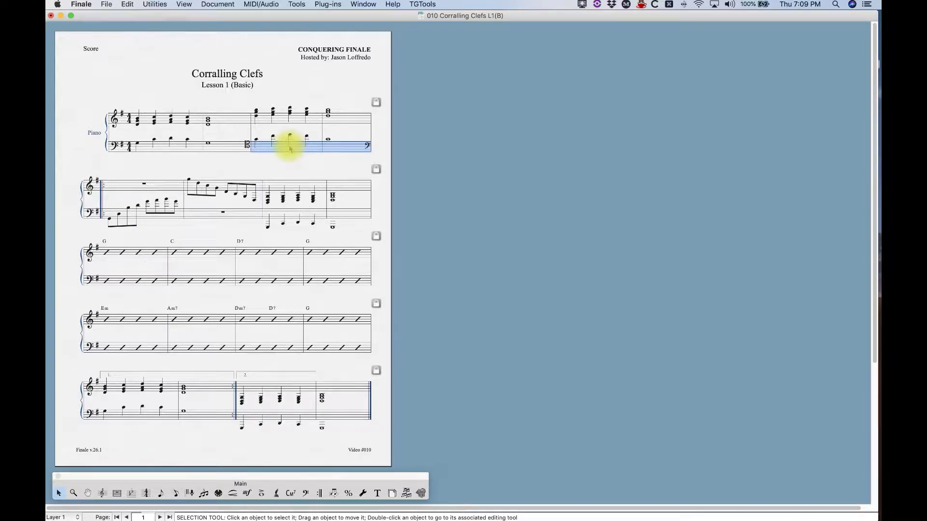
# - Switch the selected bass measures to treble, then bass, then treble again using clef metatools 1 and 4
pyautogui.click(305, 493)
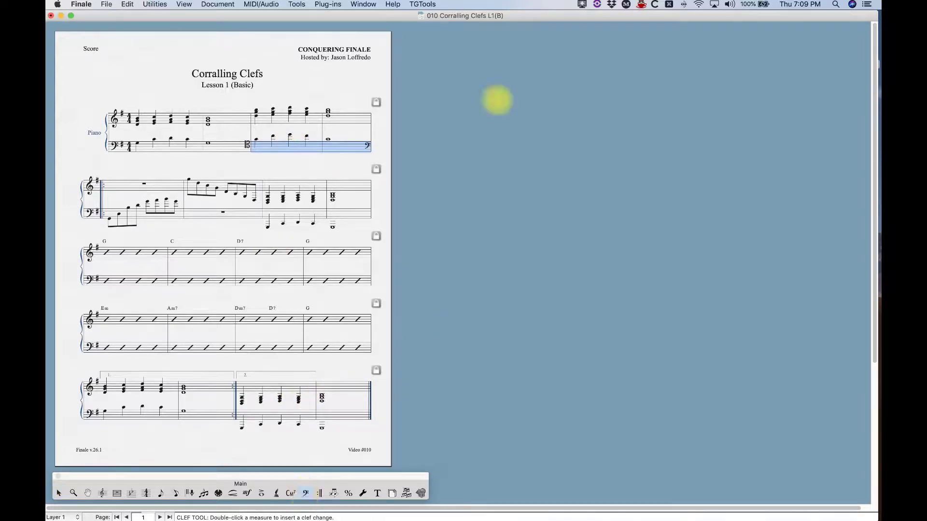
pyautogui.doubleClick(294, 141)
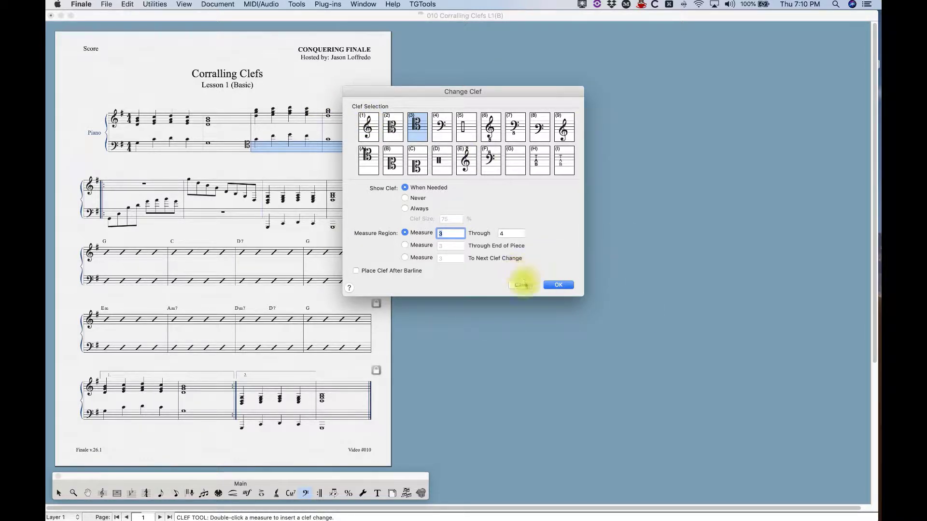
pyautogui.click(521, 285)
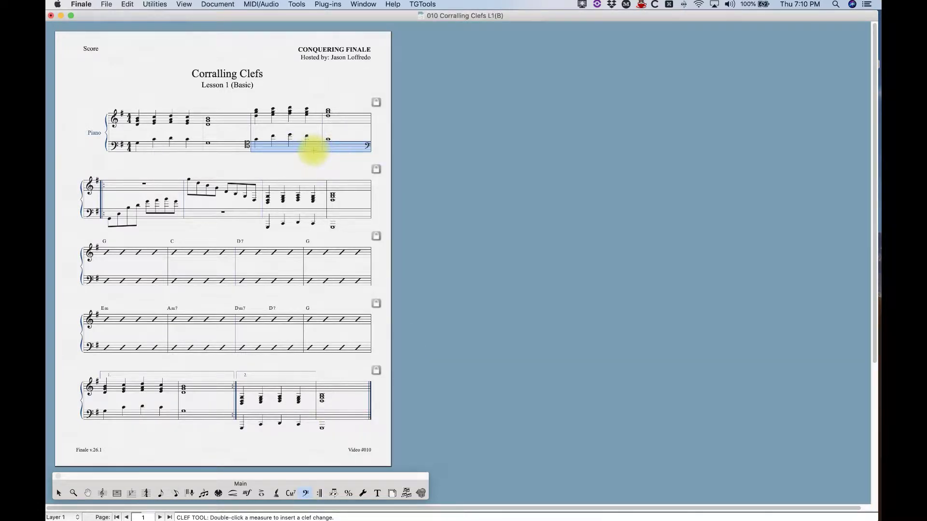
pyautogui.press('1')
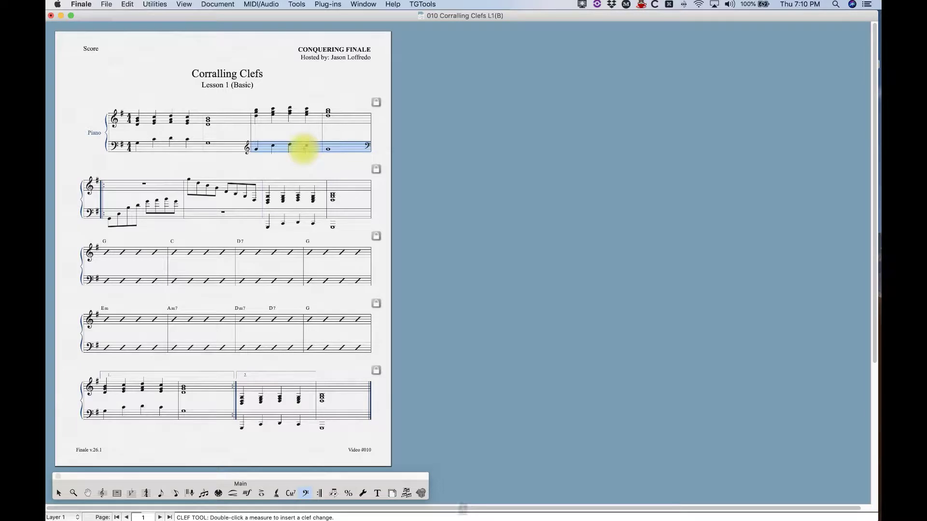
pyautogui.press('4')
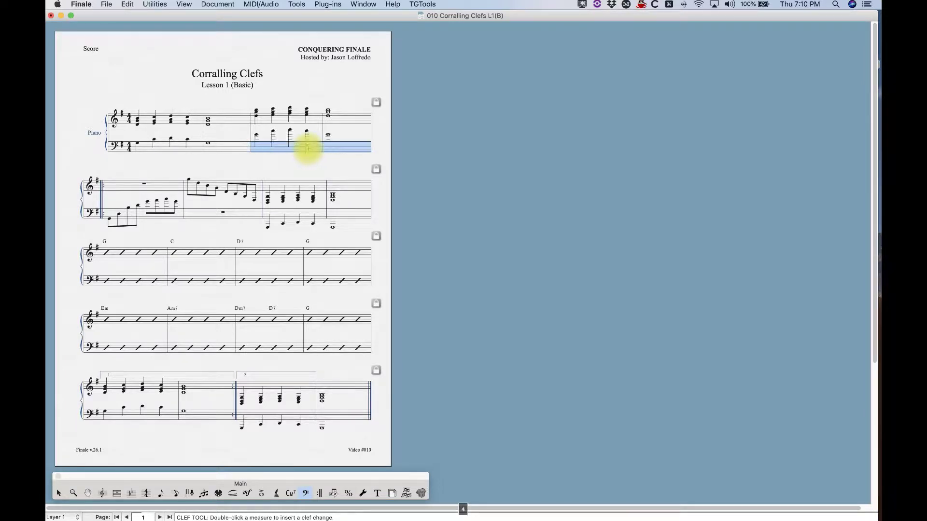
pyautogui.press('1')
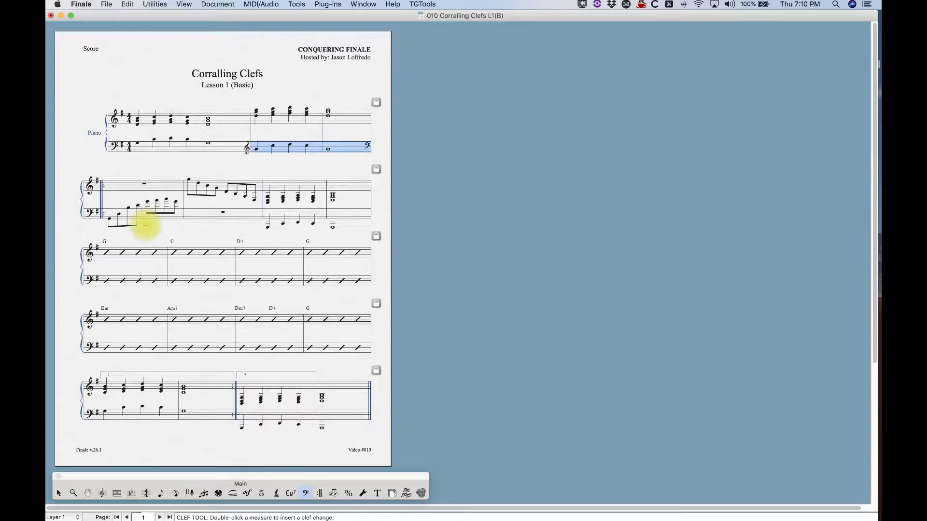
# - Set the left-hand passage across the second system's first two measures to treble clef
pyautogui.moveTo(146, 225); pyautogui.dragTo(182, 198)
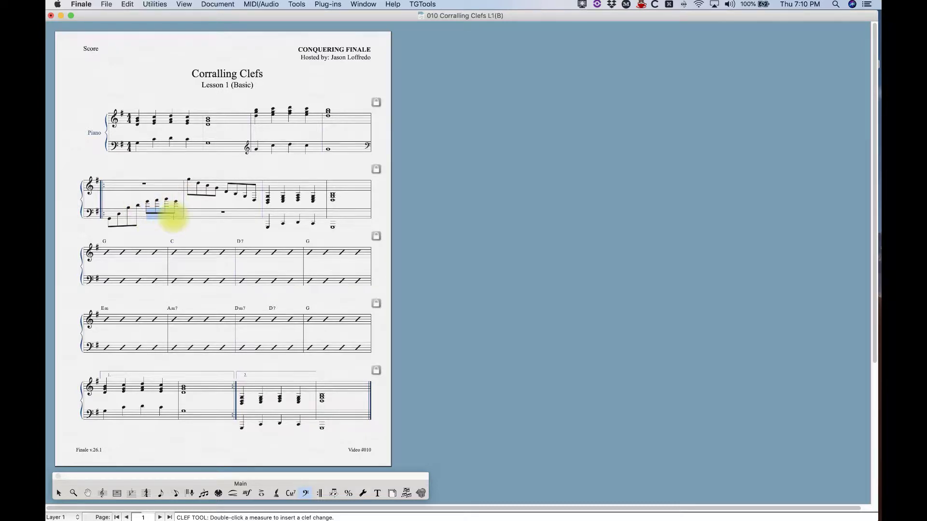
pyautogui.keyDown('shift'); pyautogui.click(256, 215); pyautogui.keyUp('shift')
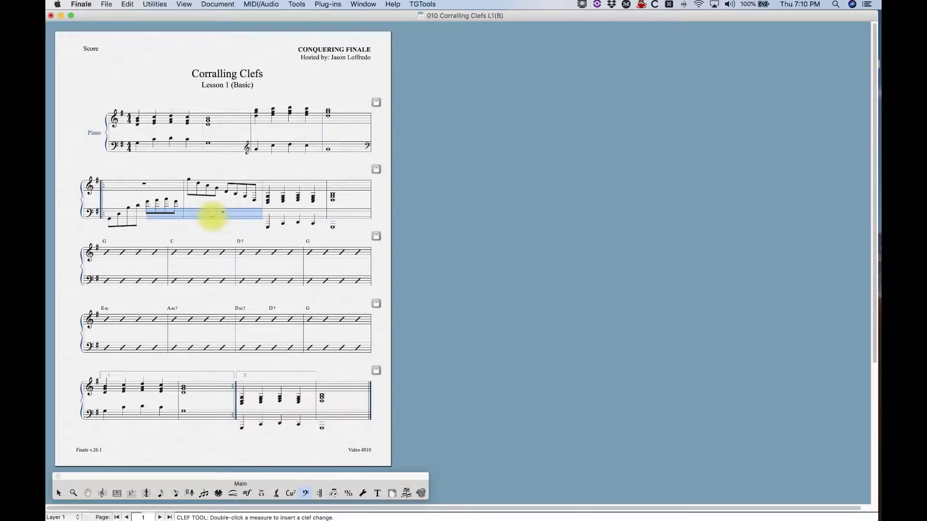
pyautogui.press('1')
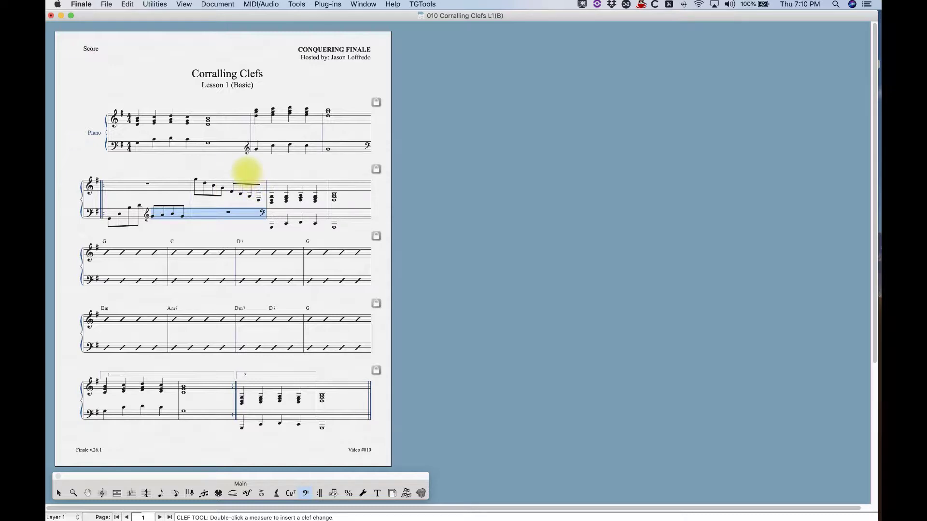
# - Set the right-hand passage from late measure 2 to the system's end to bass clef
pyautogui.moveTo(247, 182); pyautogui.dragTo(263, 198)
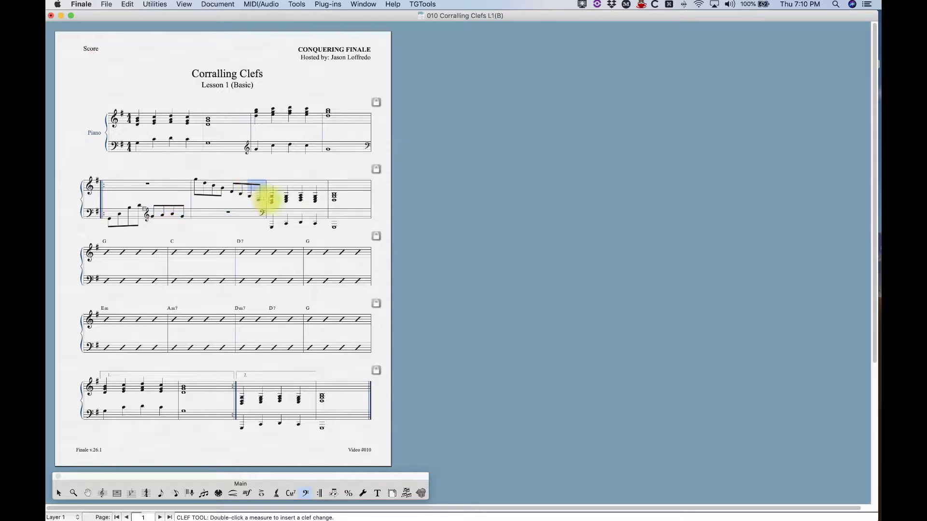
pyautogui.keyDown('shift'); pyautogui.click(368, 189); pyautogui.keyUp('shift')
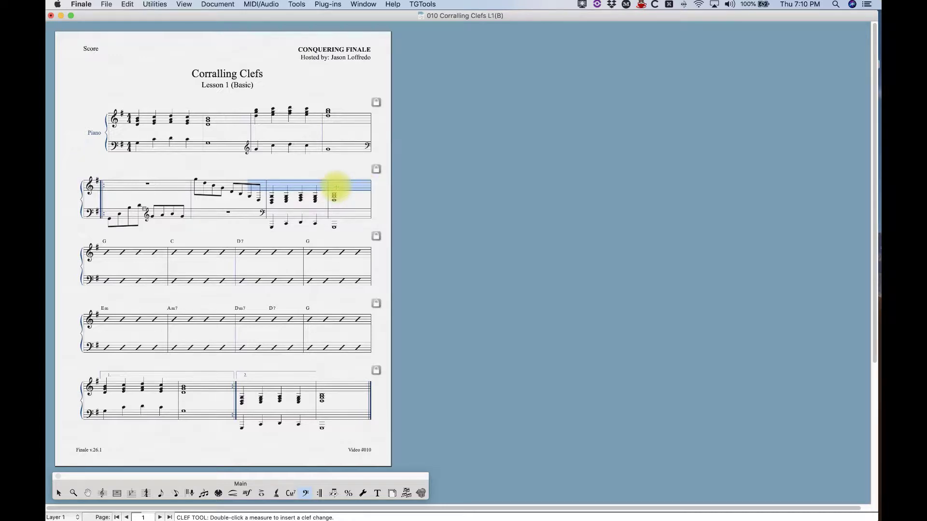
pyautogui.press('4')
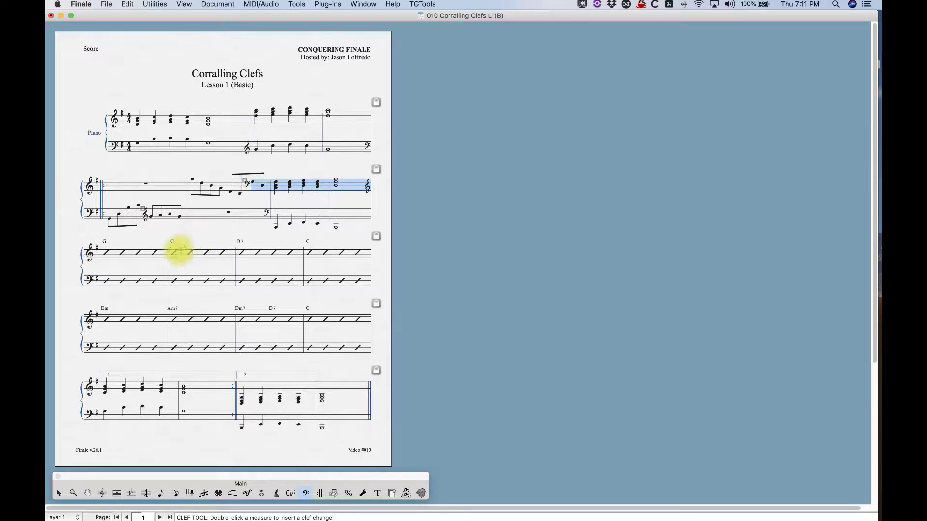
# - Look at the clef settings for the third system's first measure, closing without changes
pyautogui.doubleClick(129, 255)
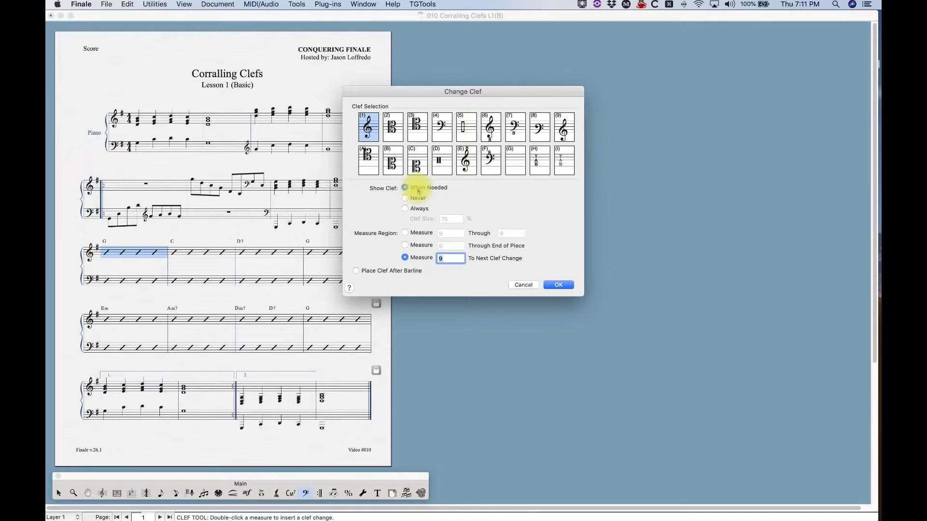
pyautogui.moveTo(395, 94); pyautogui.dragTo(477, 93)
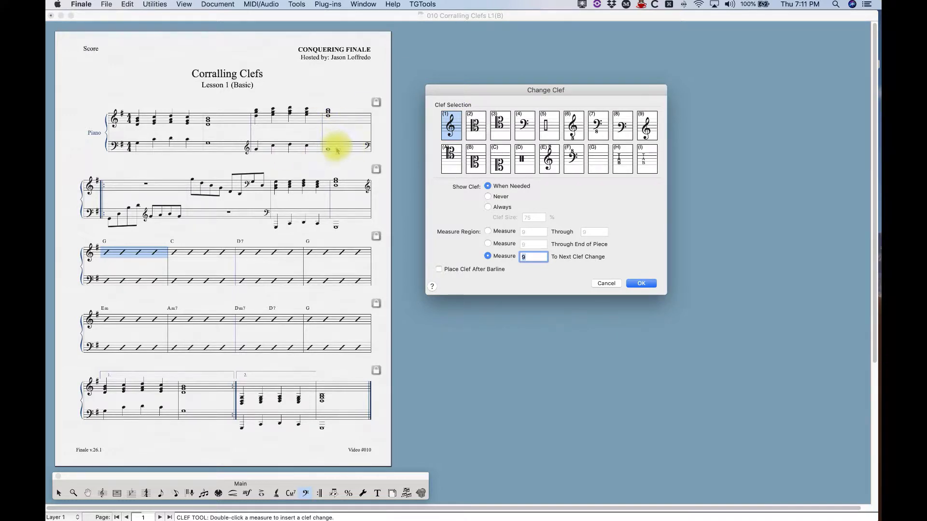
pyautogui.click(605, 282)
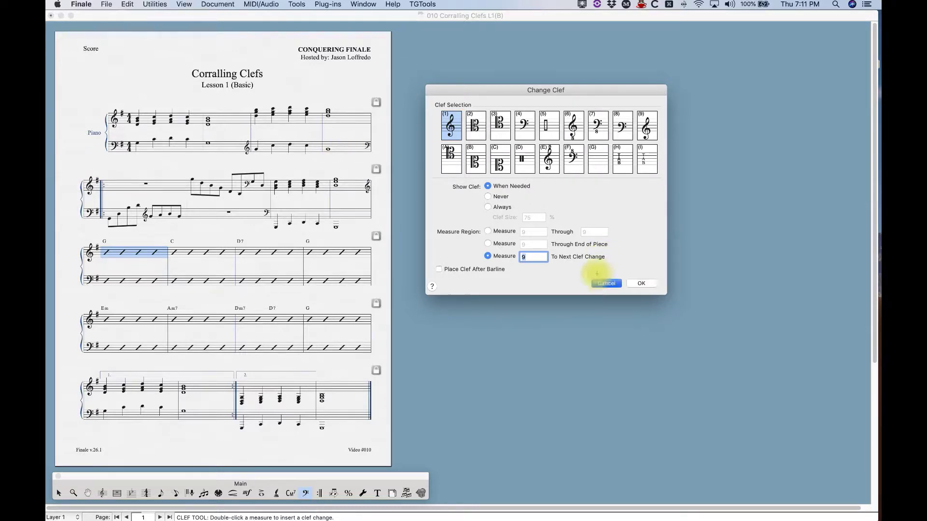
# - Set the first system's last bass-staff measure to Show Clef: Always
pyautogui.click(343, 147)
pyautogui.moveTo(275, 149); pyautogui.dragTo(332, 145)
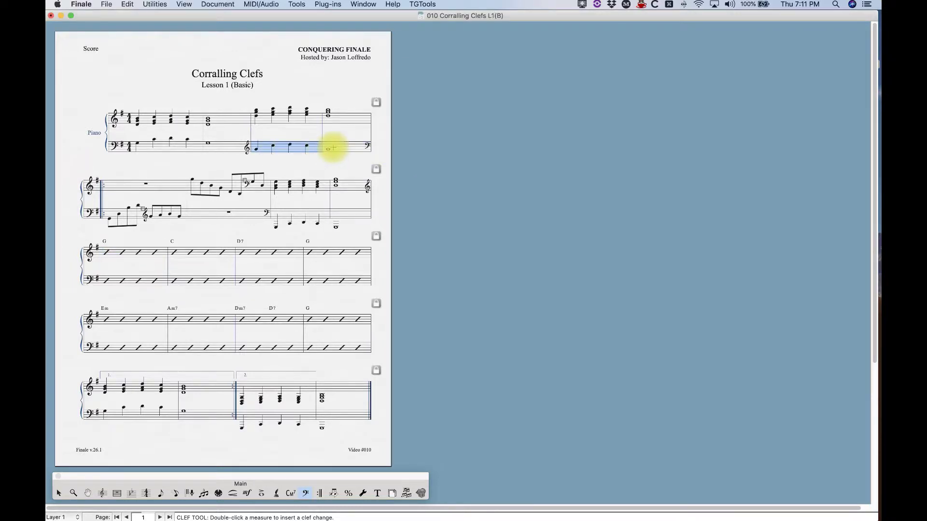
pyautogui.click(333, 148)
pyautogui.doubleClick(335, 147)
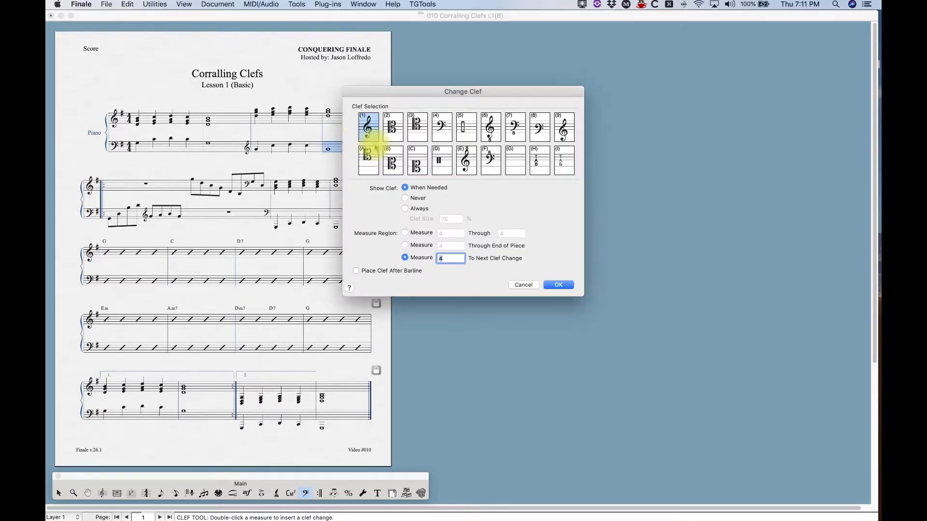
pyautogui.click(405, 208)
pyautogui.click(557, 286)
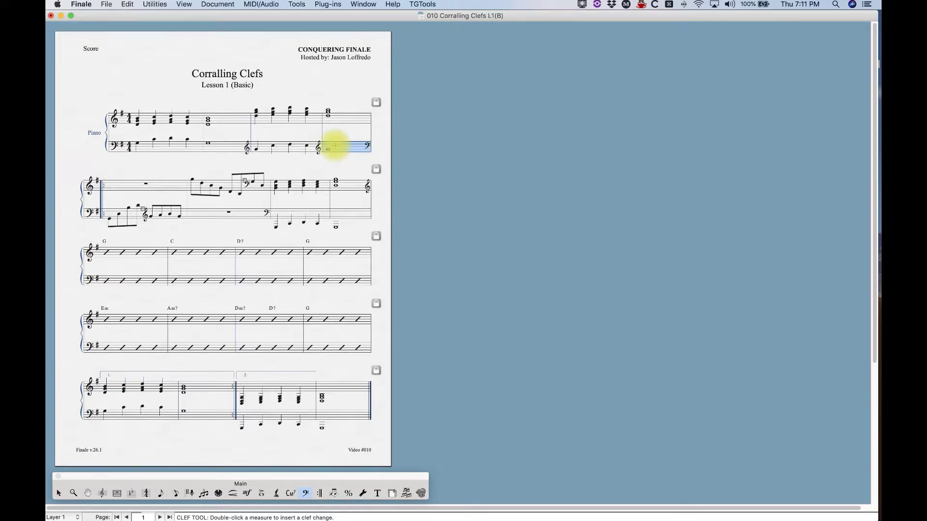
pyautogui.doubleClick(334, 145)
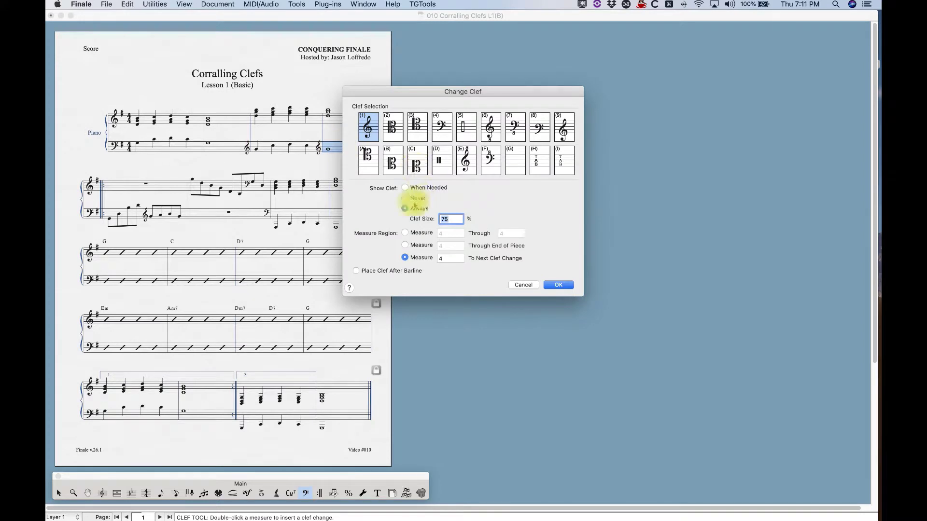
pyautogui.click(558, 285)
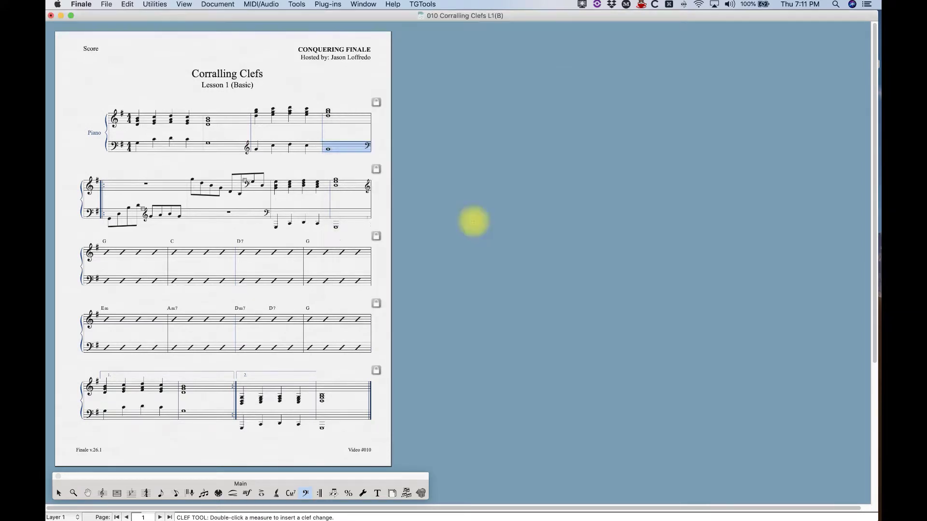
pyautogui.click(135, 252)
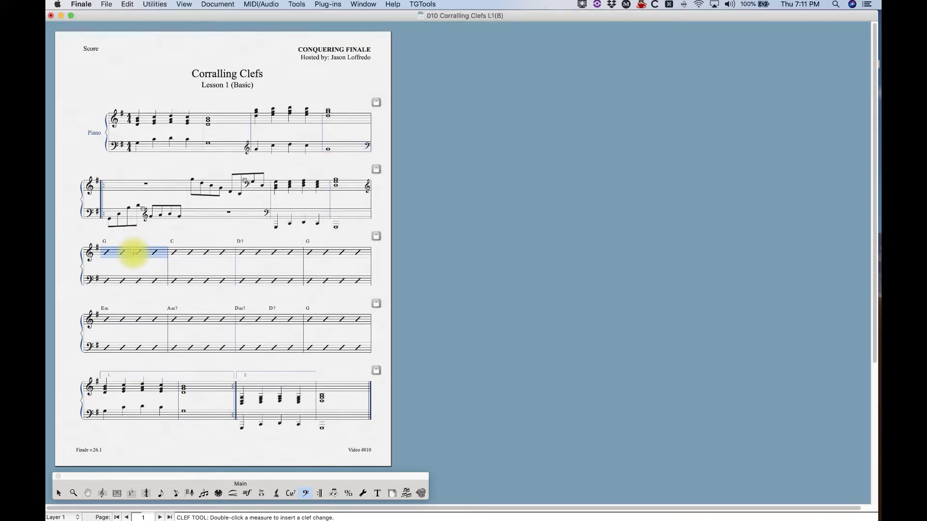
pyautogui.keyDown('shift'); pyautogui.click(345, 348); pyautogui.keyUp('shift')
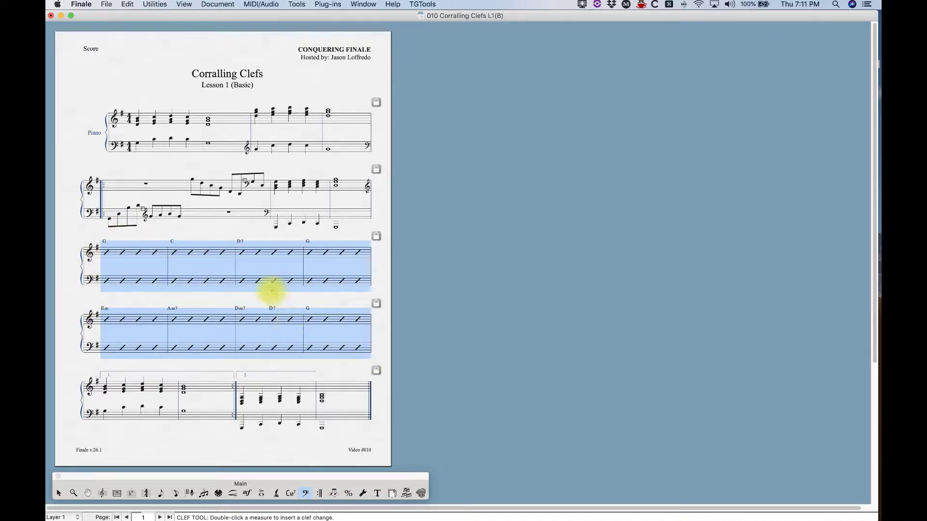
pyautogui.click(124, 249)
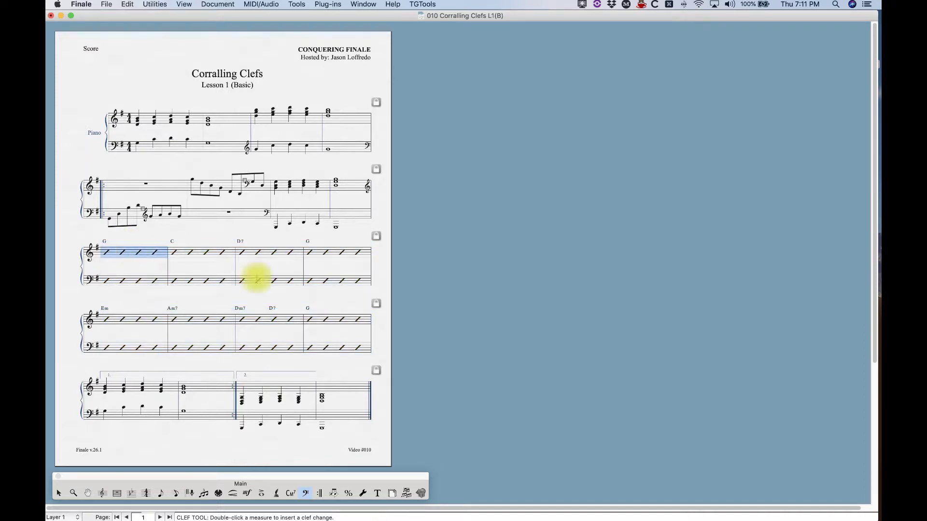
pyautogui.keyDown('shift'); pyautogui.click(335, 316); pyautogui.keyUp('shift')
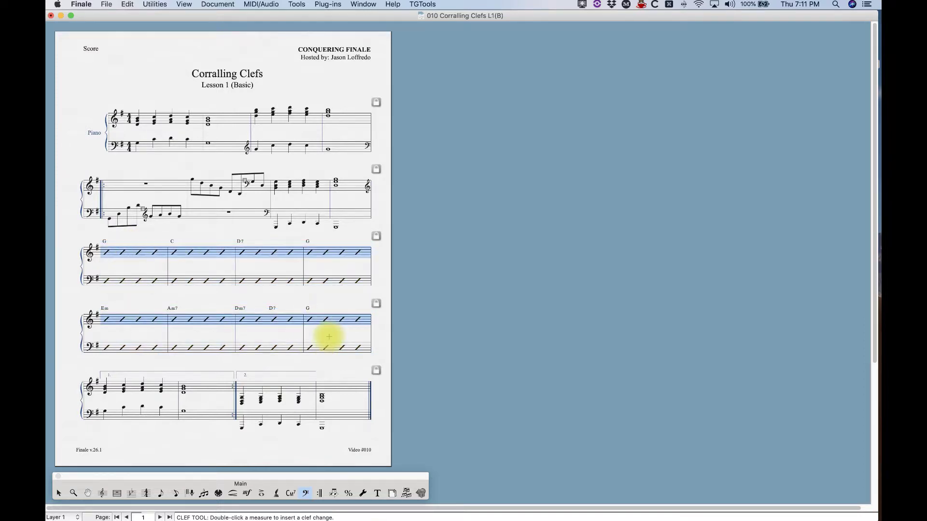
pyautogui.doubleClick(133, 251)
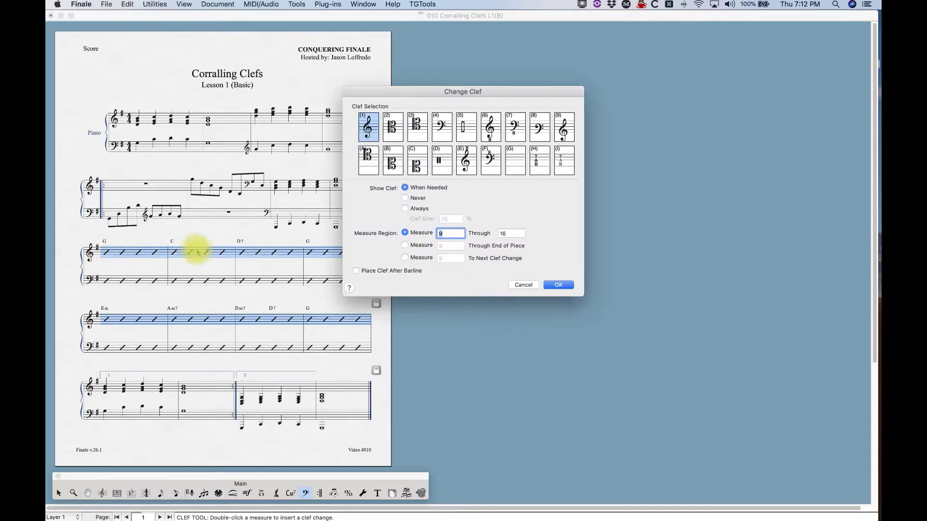
pyautogui.click(405, 198)
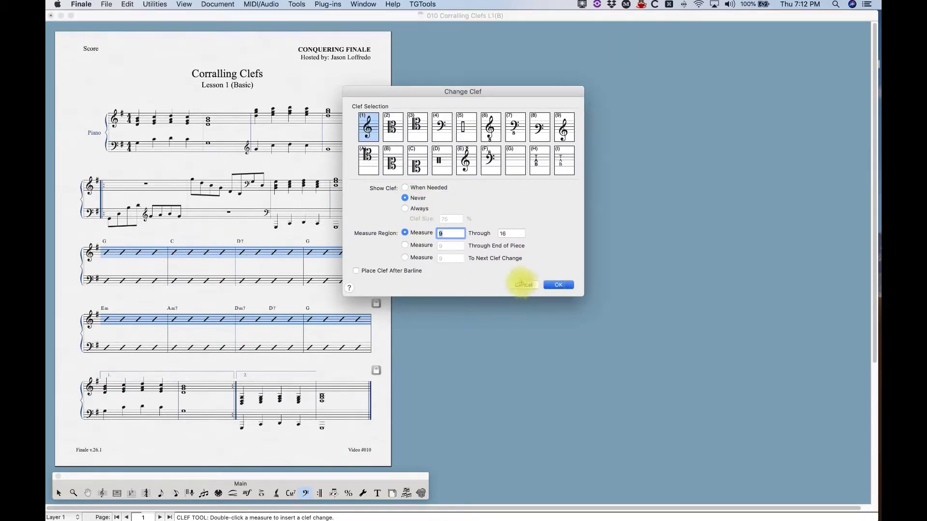
pyautogui.click(555, 285)
pyautogui.click(119, 281)
pyautogui.keyDown('shift'); pyautogui.click(315, 352); pyautogui.keyUp('shift')
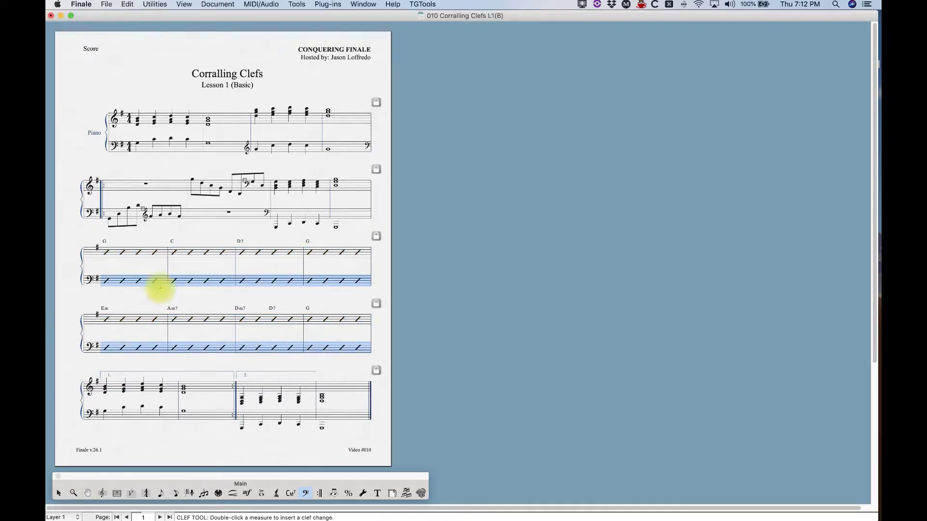
pyautogui.doubleClick(112, 280)
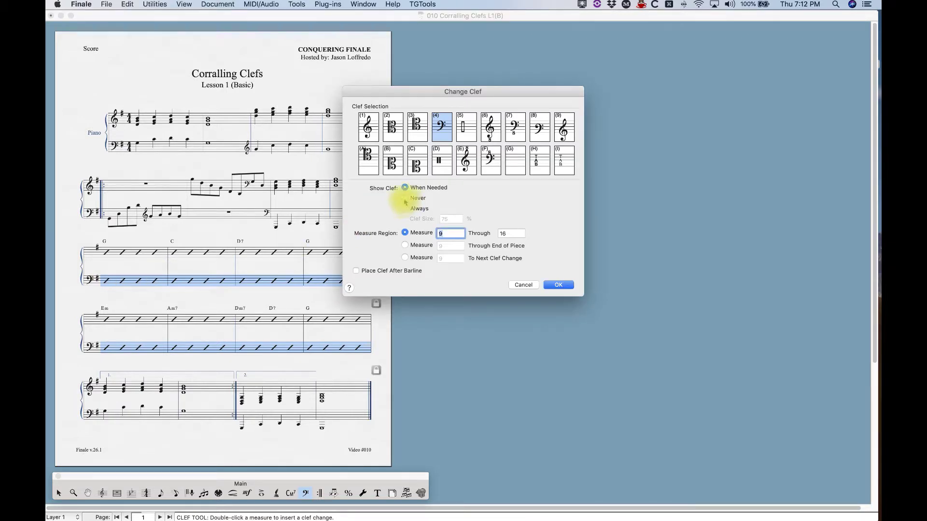
pyautogui.click(405, 199)
pyautogui.click(558, 285)
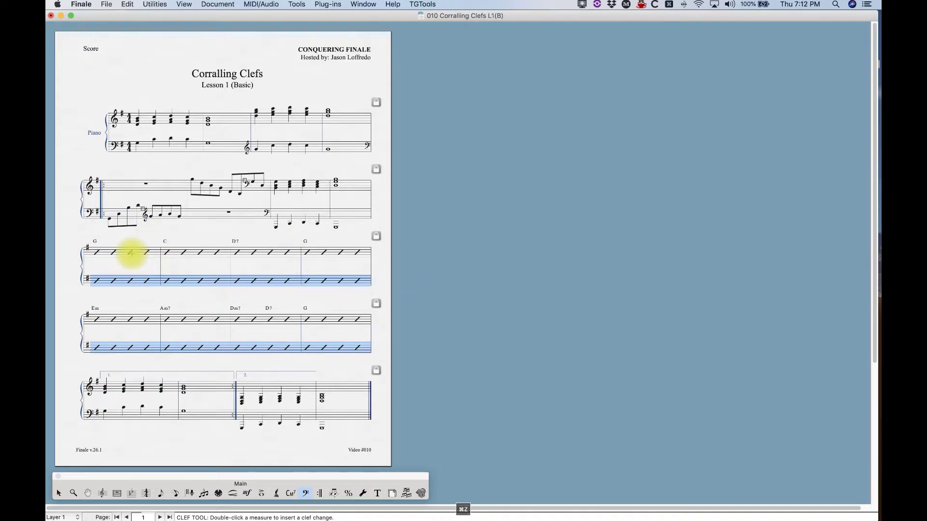
pyautogui.press('4')
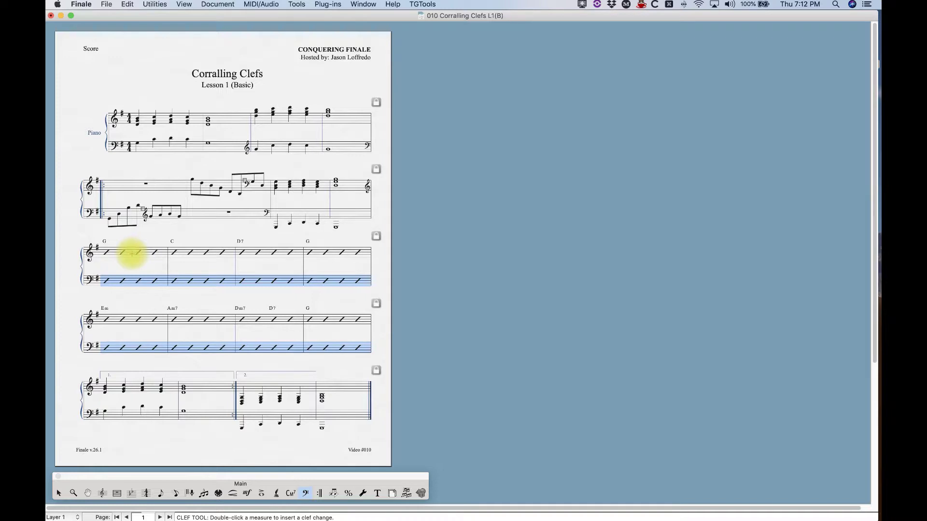
pyautogui.click(123, 253)
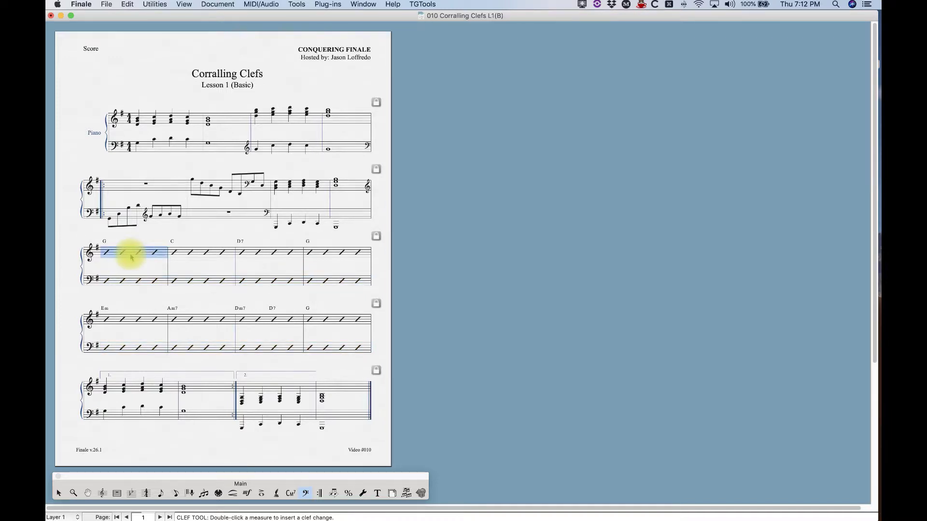
pyautogui.doubleClick(132, 258)
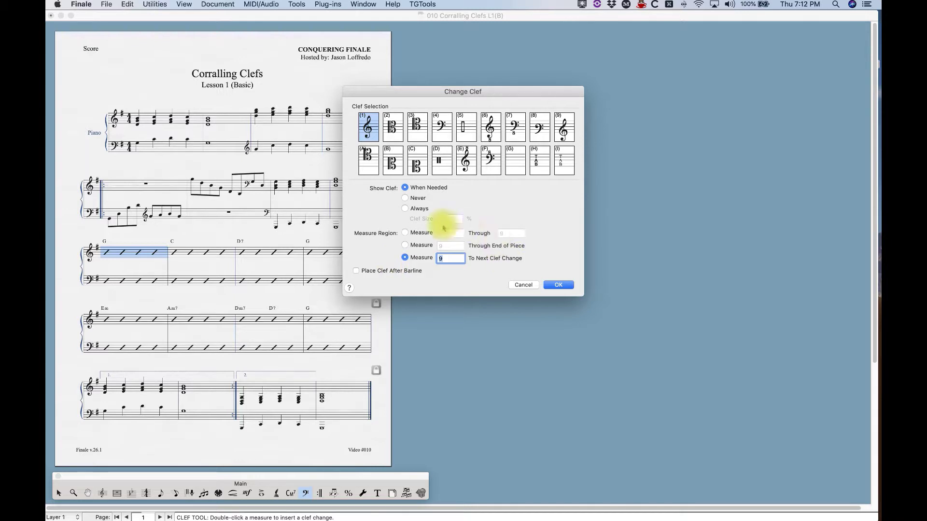
pyautogui.click(405, 232)
pyautogui.click(511, 234)
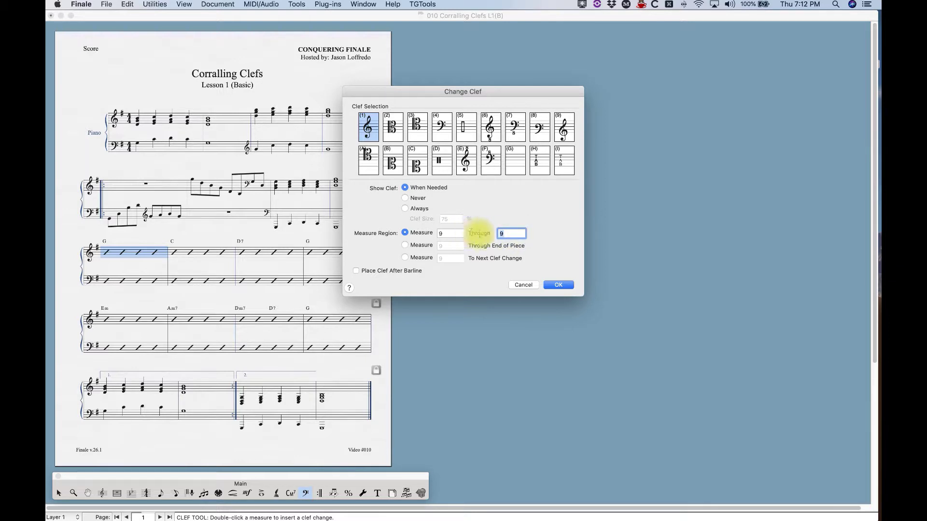
pyautogui.write('16')
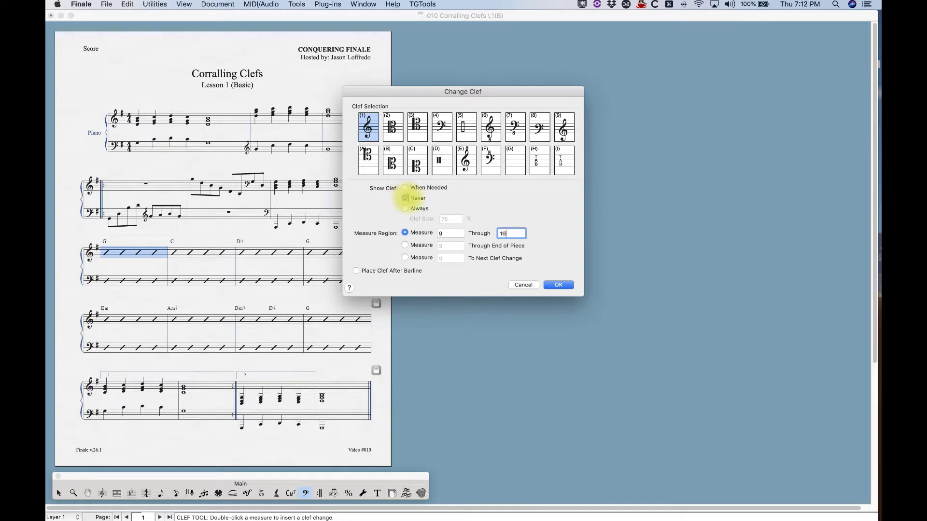
pyautogui.click(557, 285)
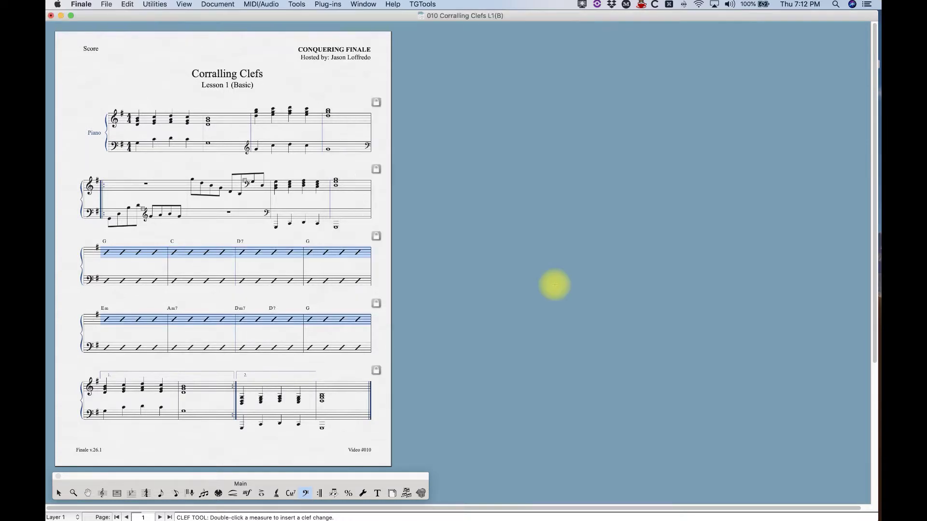
pyautogui.press('super+z')
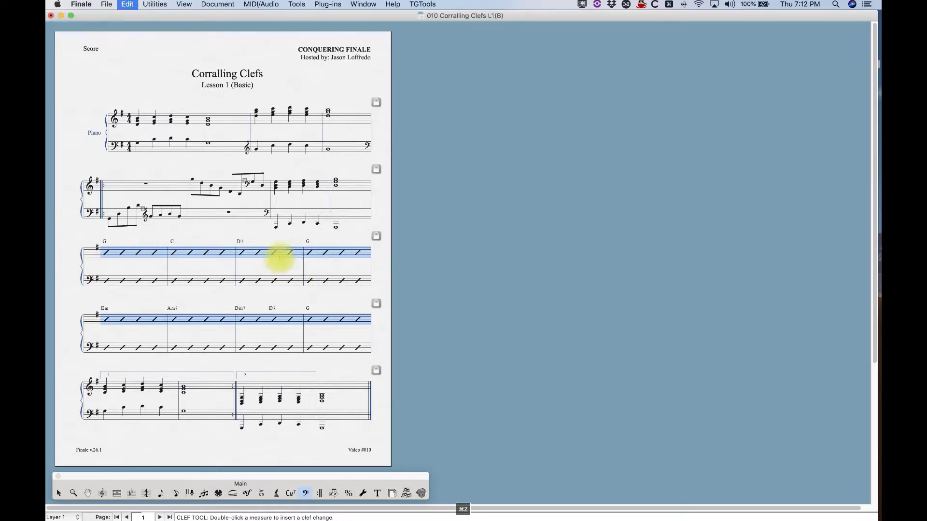
pyautogui.doubleClick(128, 256)
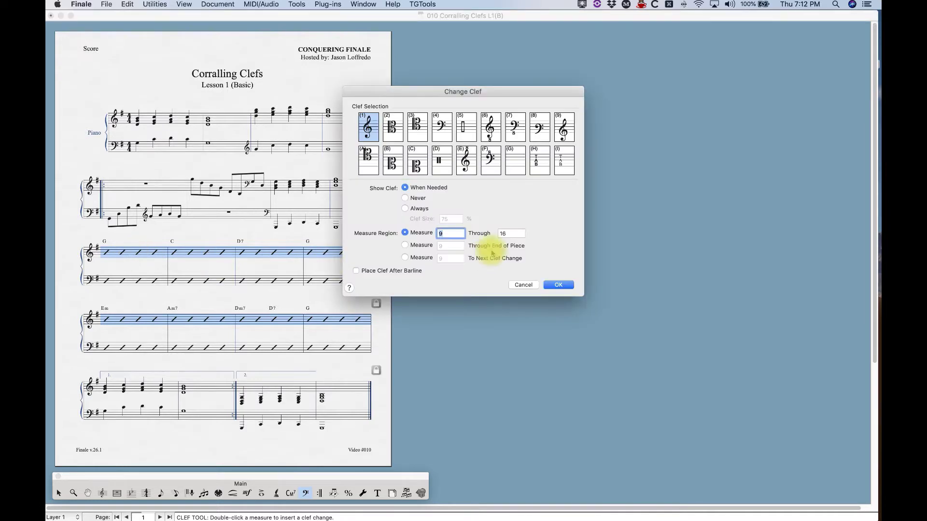
pyautogui.click(416, 248)
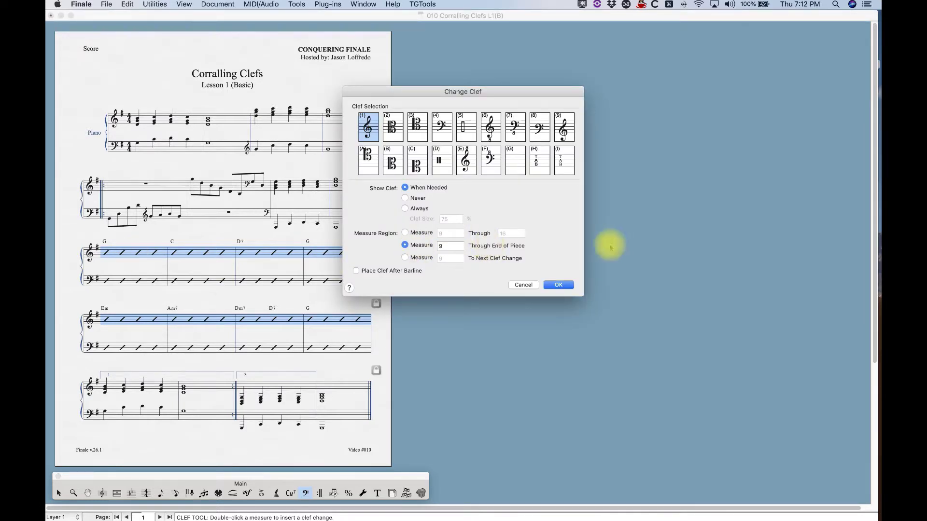
pyautogui.click(441, 124)
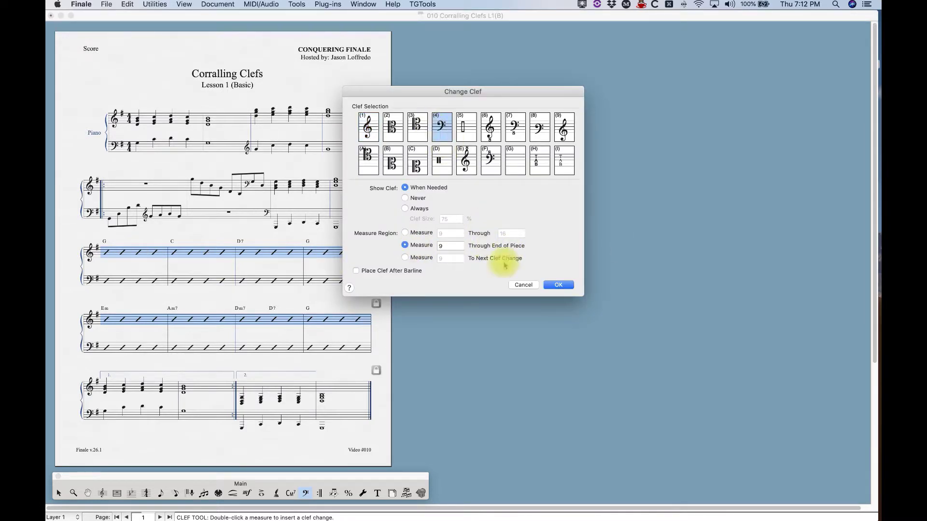
pyautogui.click(558, 285)
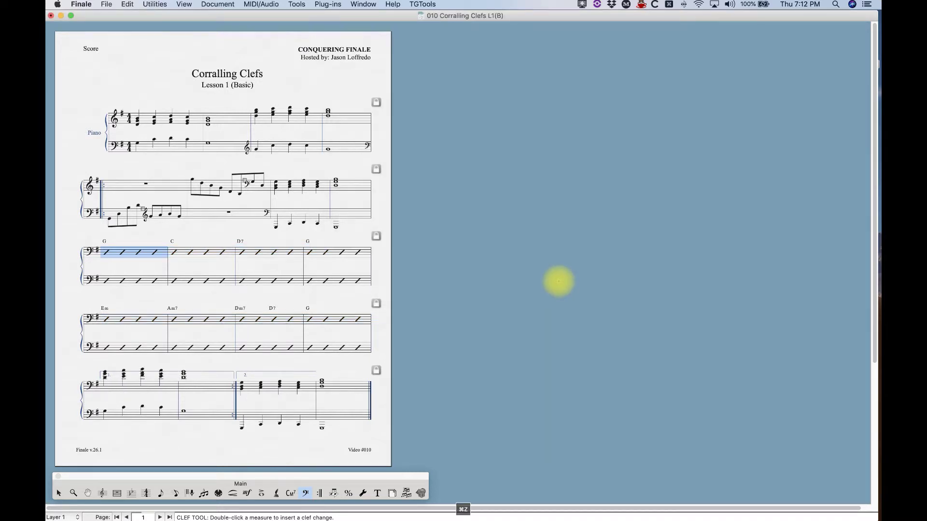
pyautogui.press('cmd+z')
pyautogui.doubleClick(124, 251)
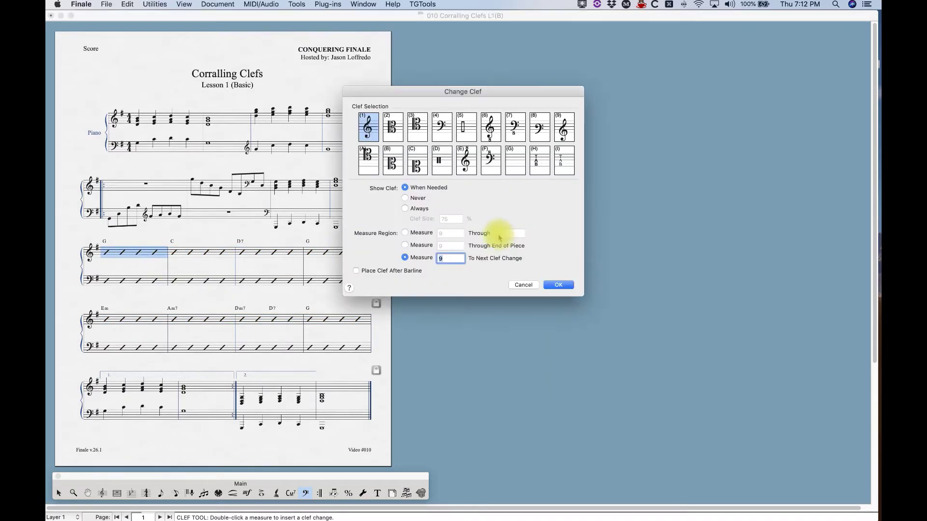
pyautogui.click(430, 265)
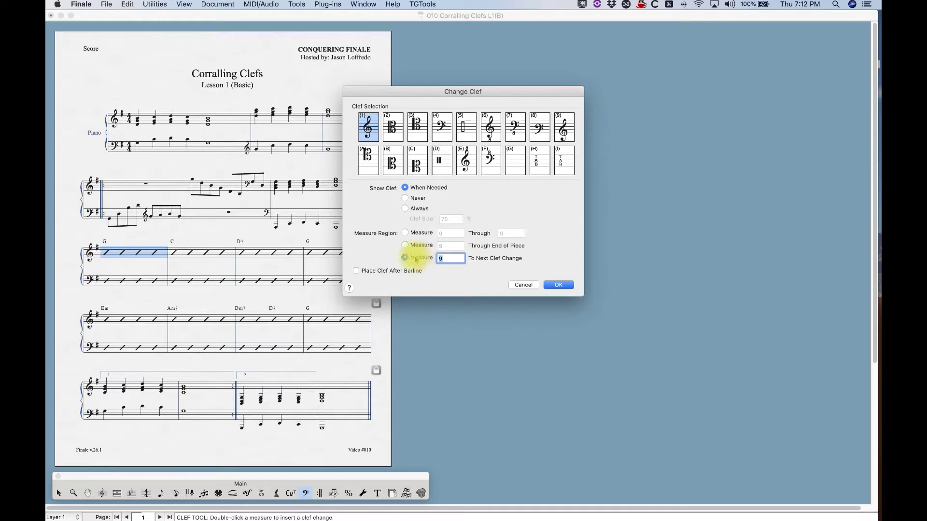
pyautogui.click(415, 259)
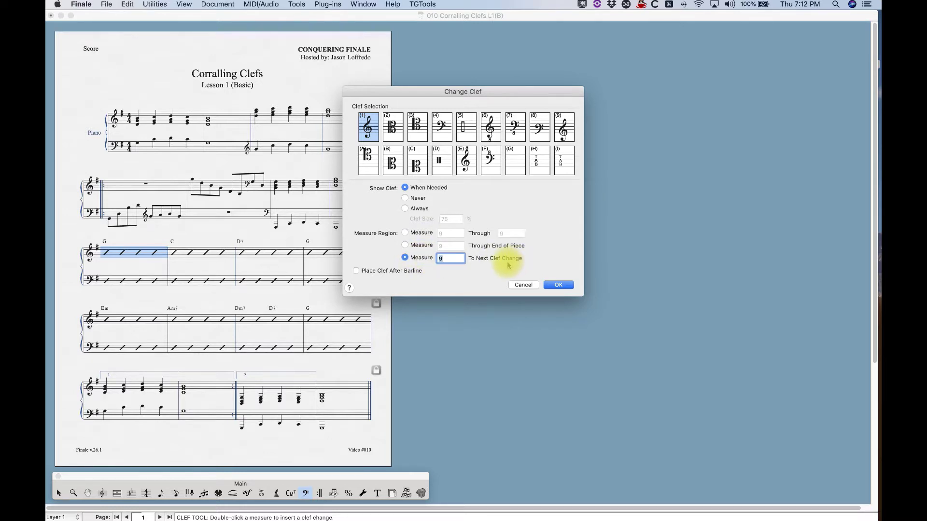
pyautogui.click(522, 285)
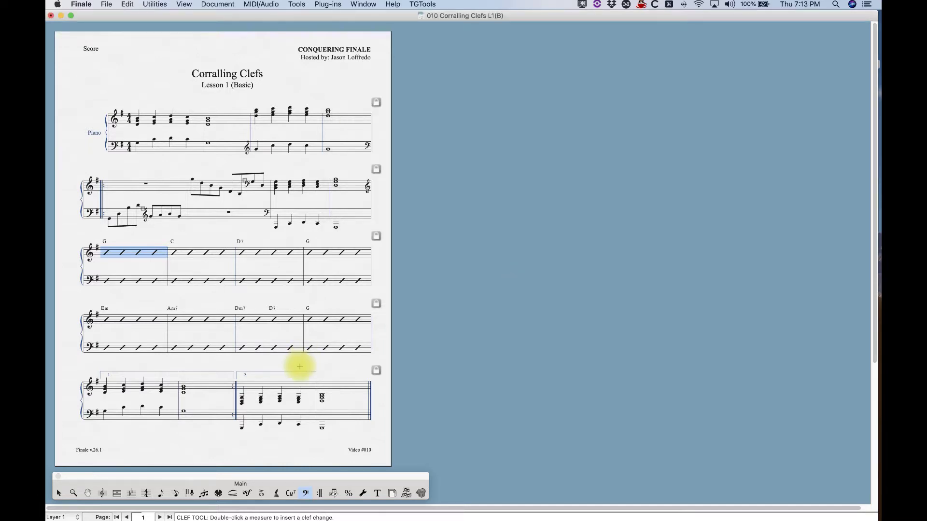
pyautogui.doubleClick(294, 386)
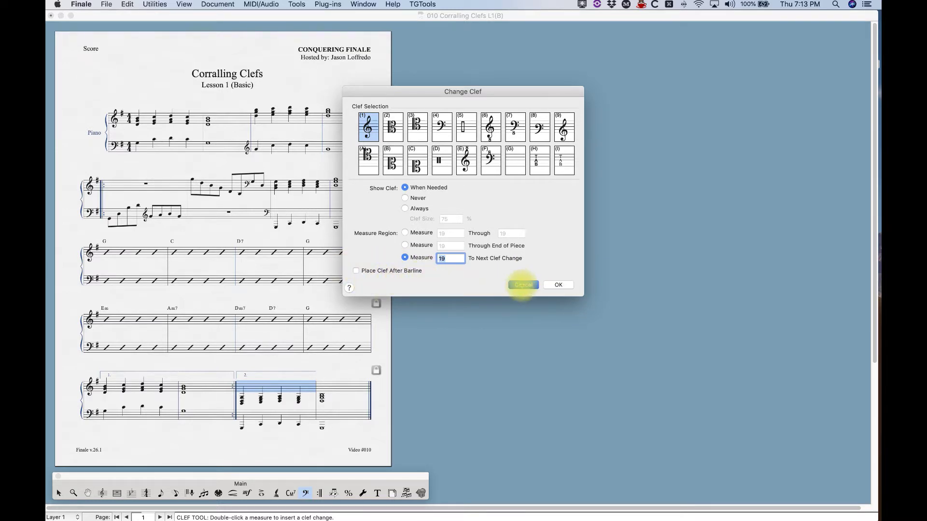
pyautogui.click(558, 284)
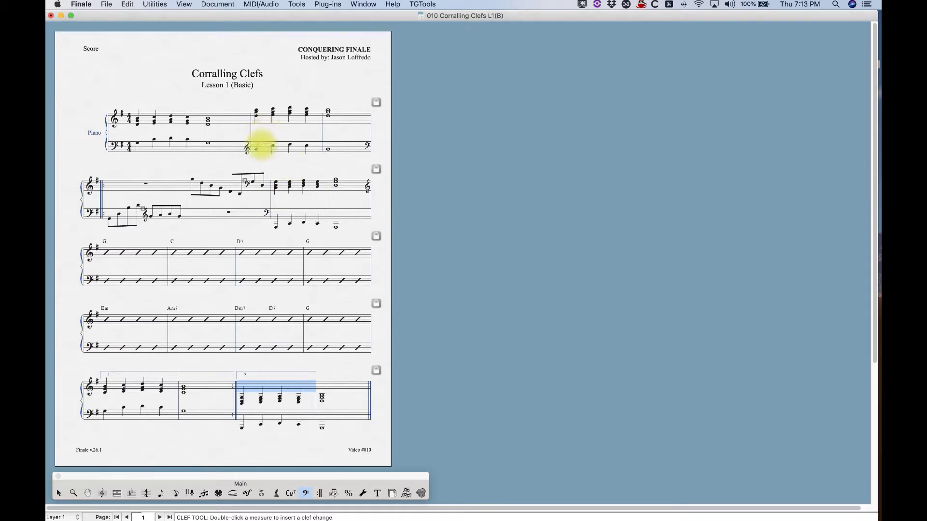
pyautogui.click(266, 146)
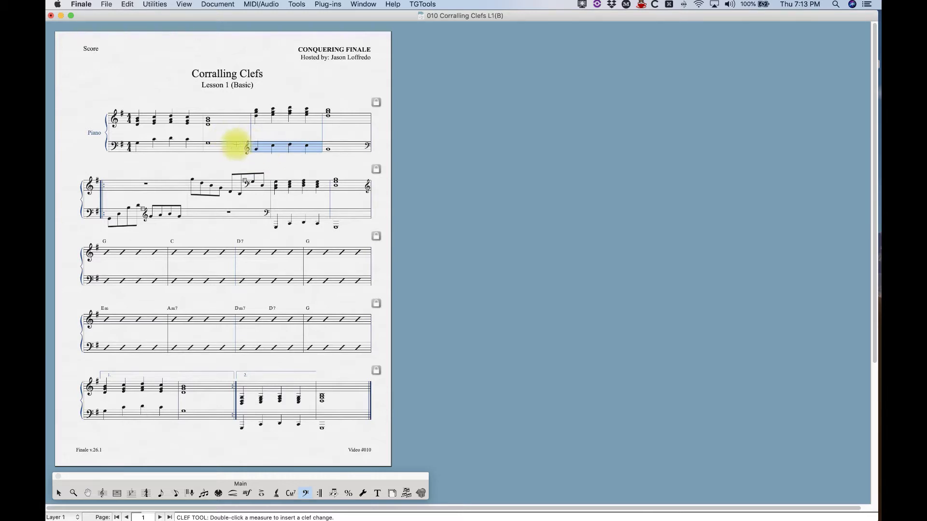
pyautogui.click(265, 135)
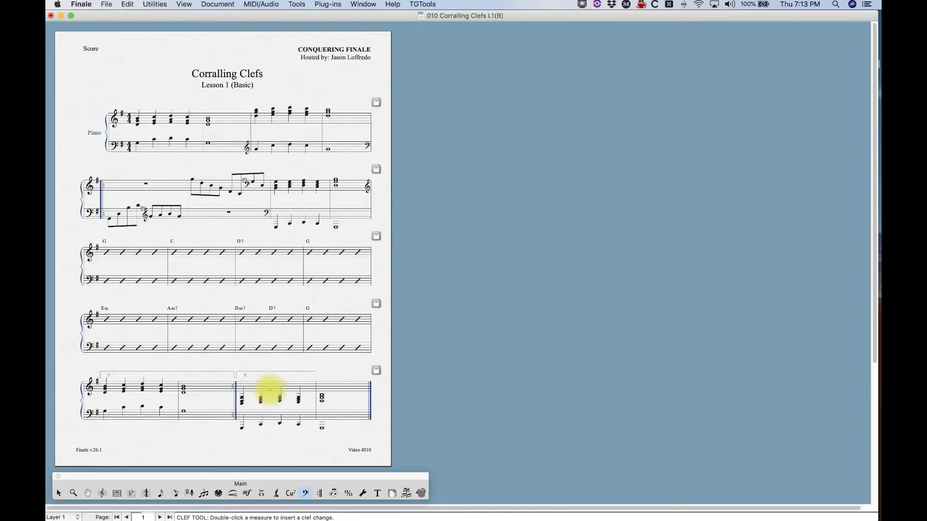
pyautogui.moveTo(270, 390); pyautogui.dragTo(331, 387)
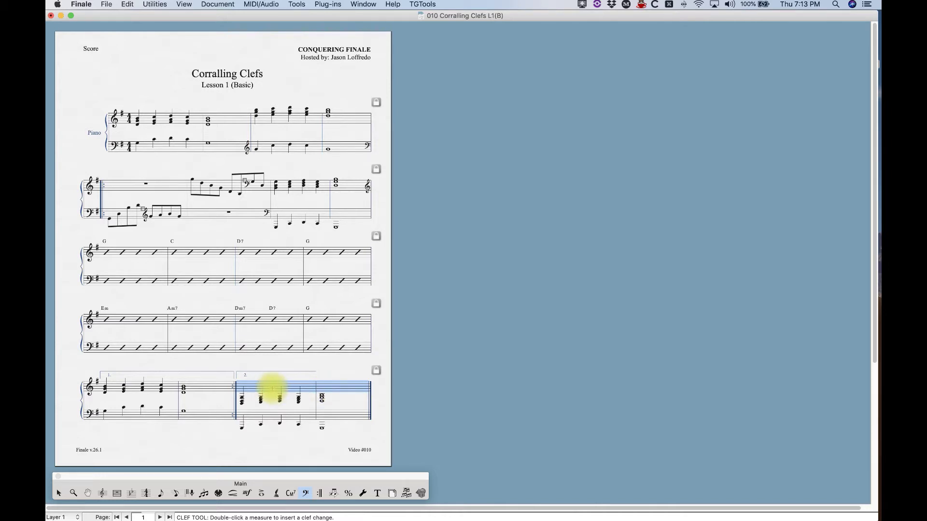
pyautogui.doubleClick(269, 389)
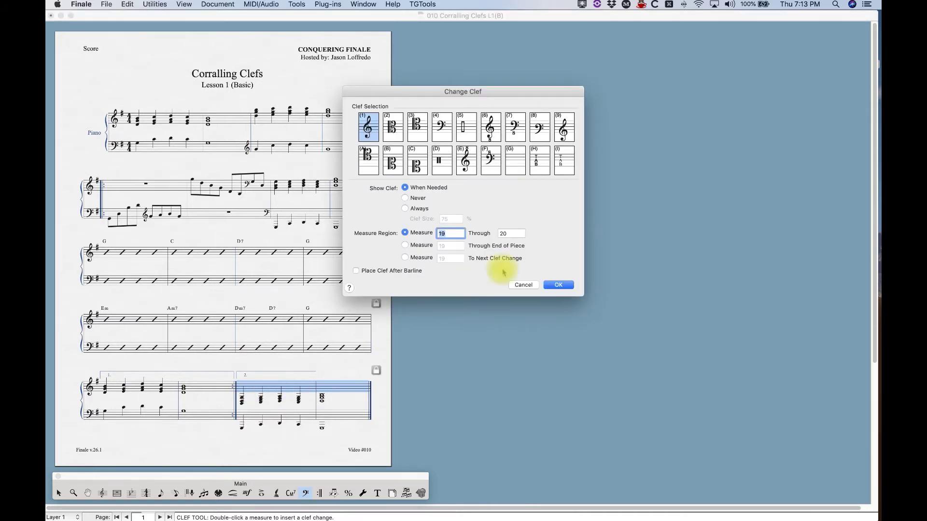
pyautogui.click(440, 125)
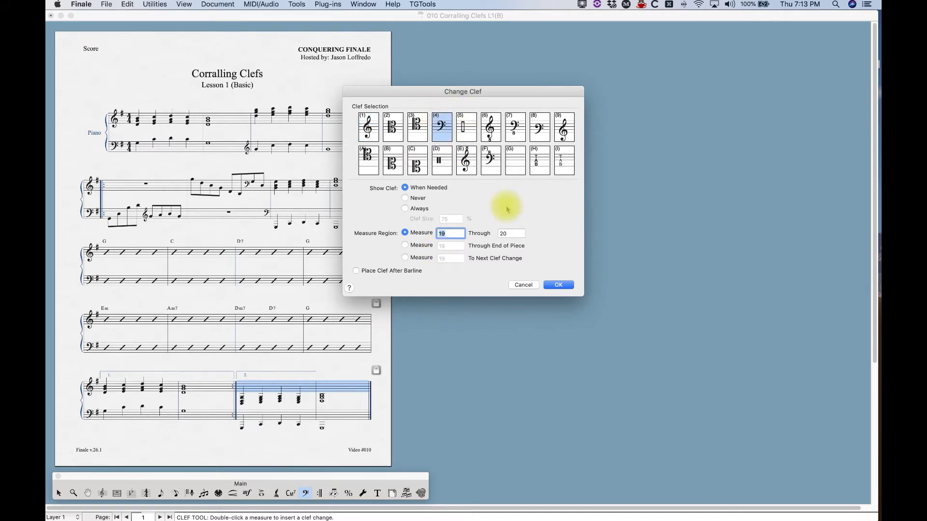
pyautogui.click(556, 285)
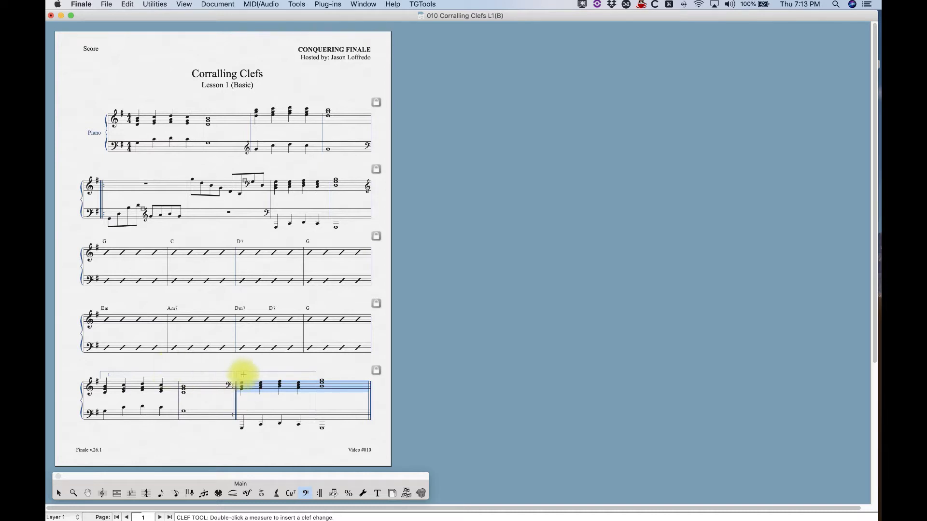
pyautogui.click(204, 389)
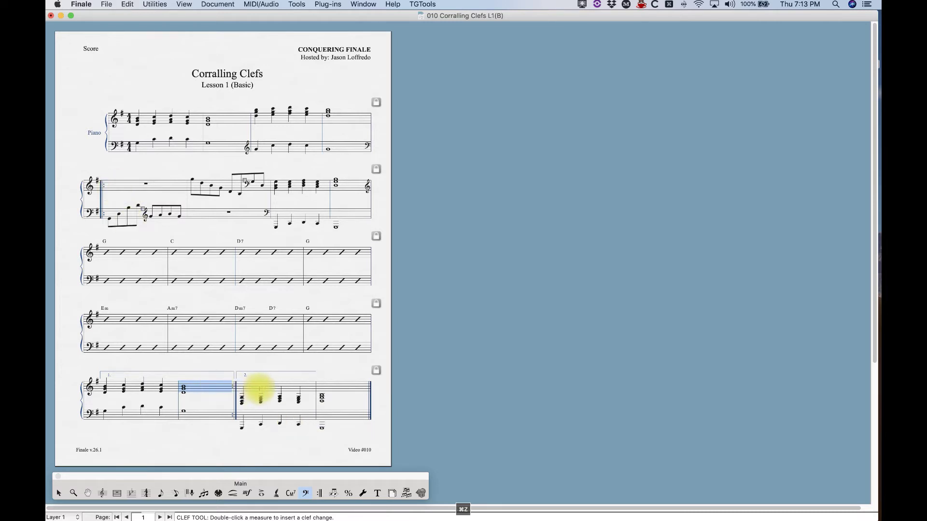
# - Give the second ending's upper staff a bass clef placed after the barline
pyautogui.click(252, 386)
pyautogui.keyDown('shift'); pyautogui.click(342, 389); pyautogui.keyUp('shift')
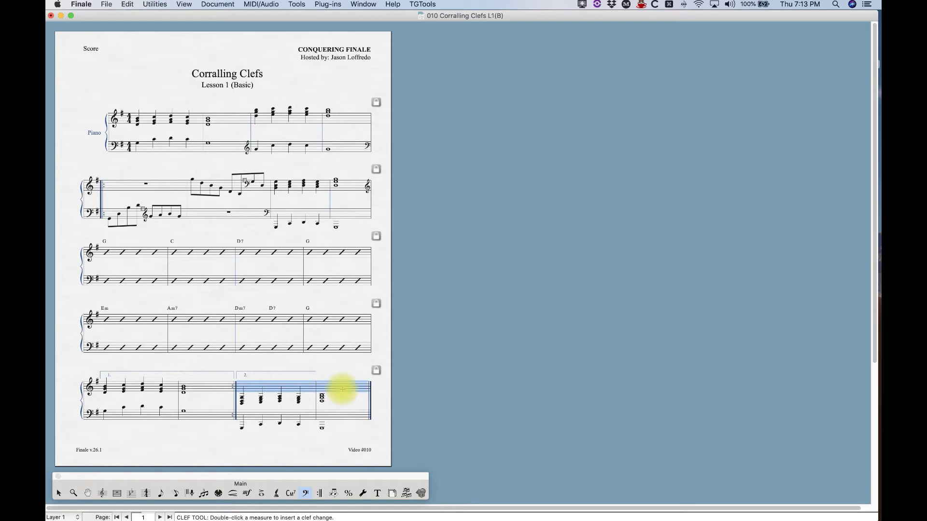
pyautogui.doubleClick(261, 392)
pyautogui.click(441, 127)
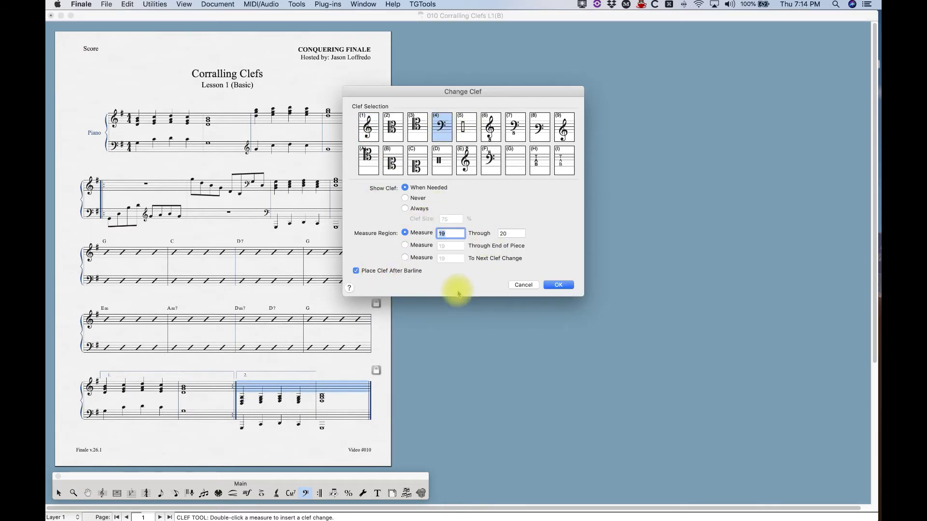
pyautogui.click(558, 285)
pyautogui.press('super+a')
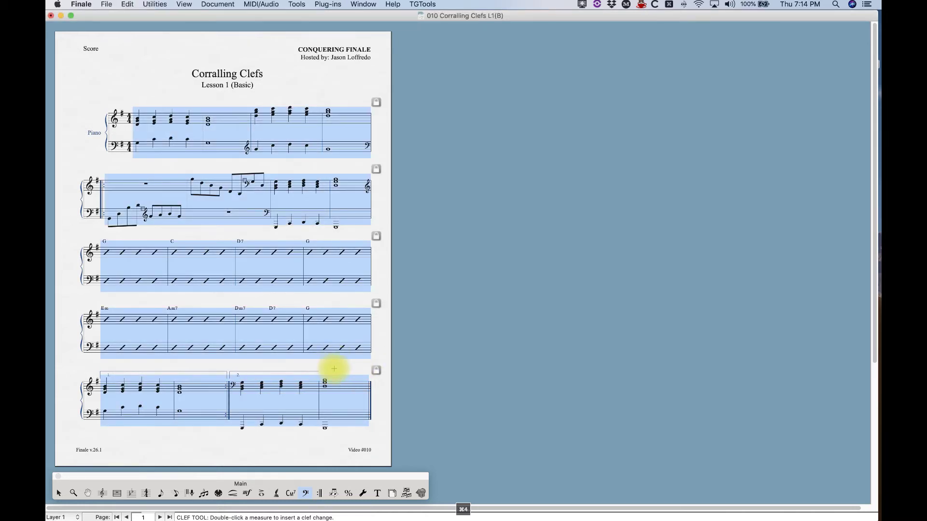
pyautogui.press('Escape')
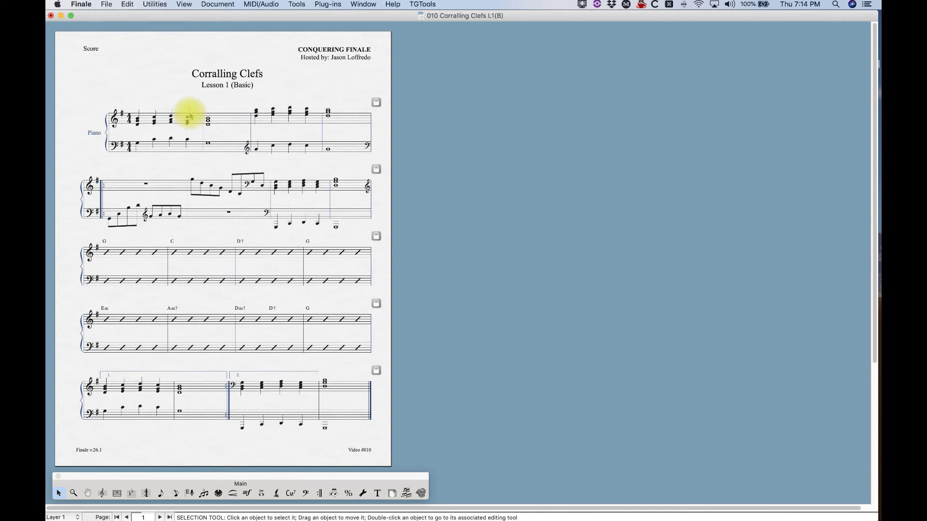
pyautogui.click(212, 4)
pyautogui.click(212, 4)
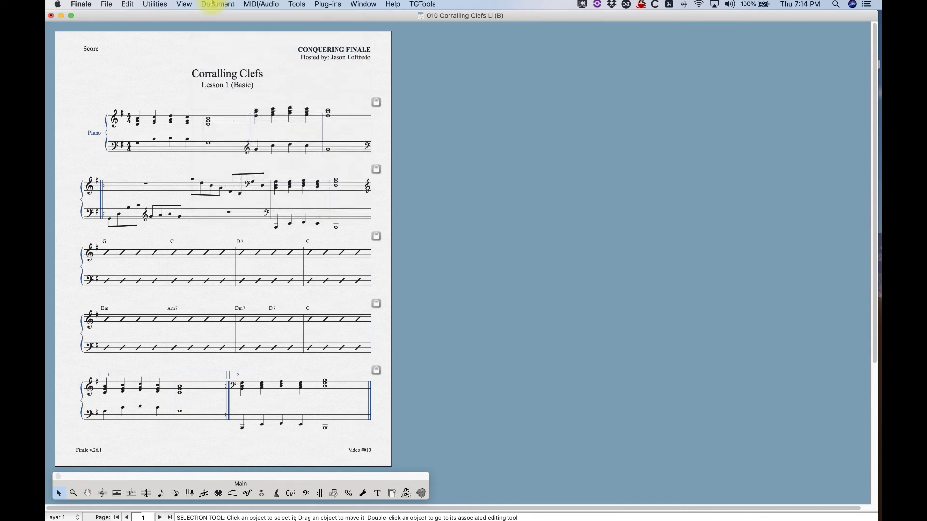